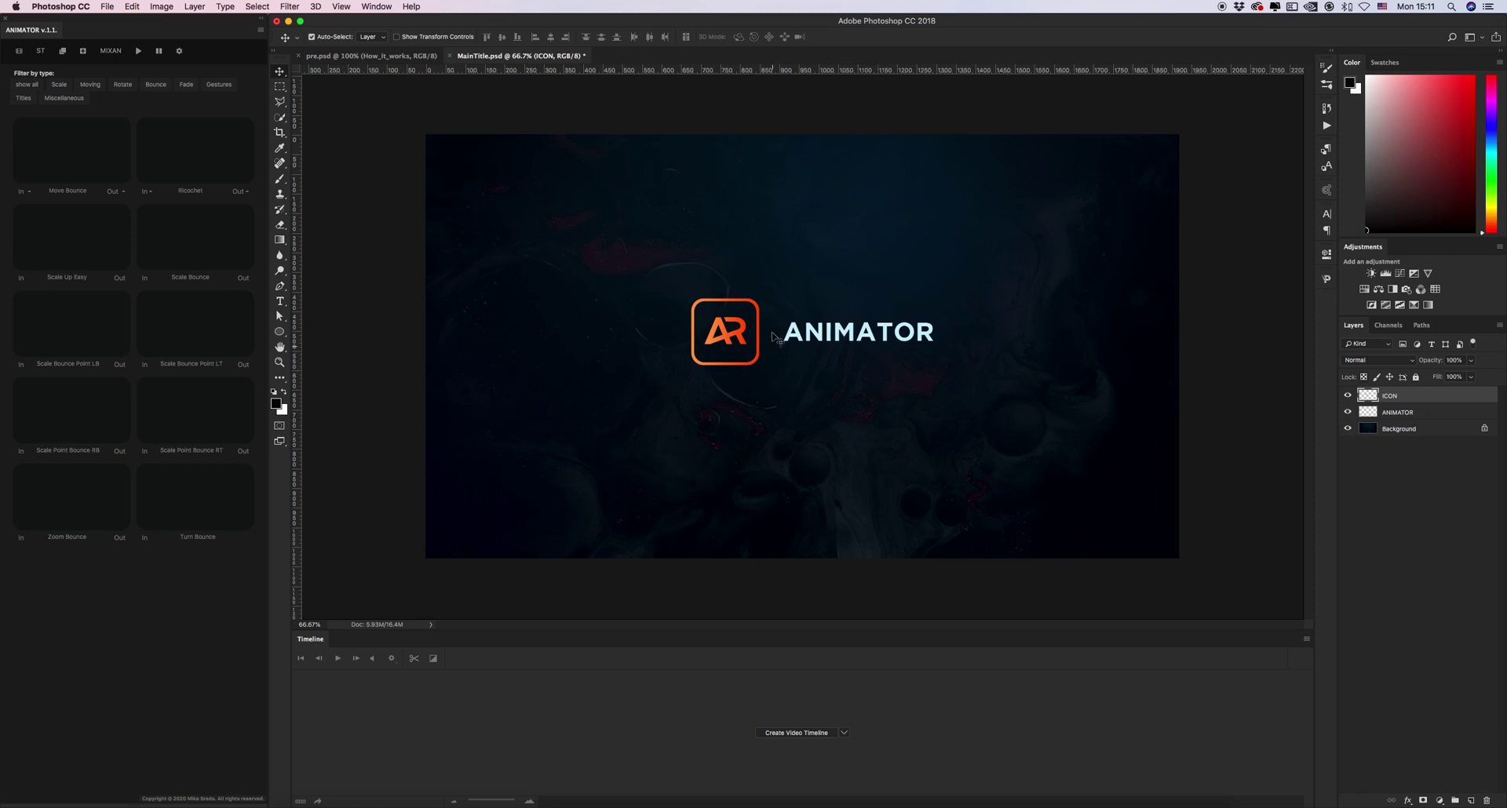
- Hide the ANIMATOR text layer and select the ICON layer
{"action": "left_click", "coordinate": [1399, 414]}
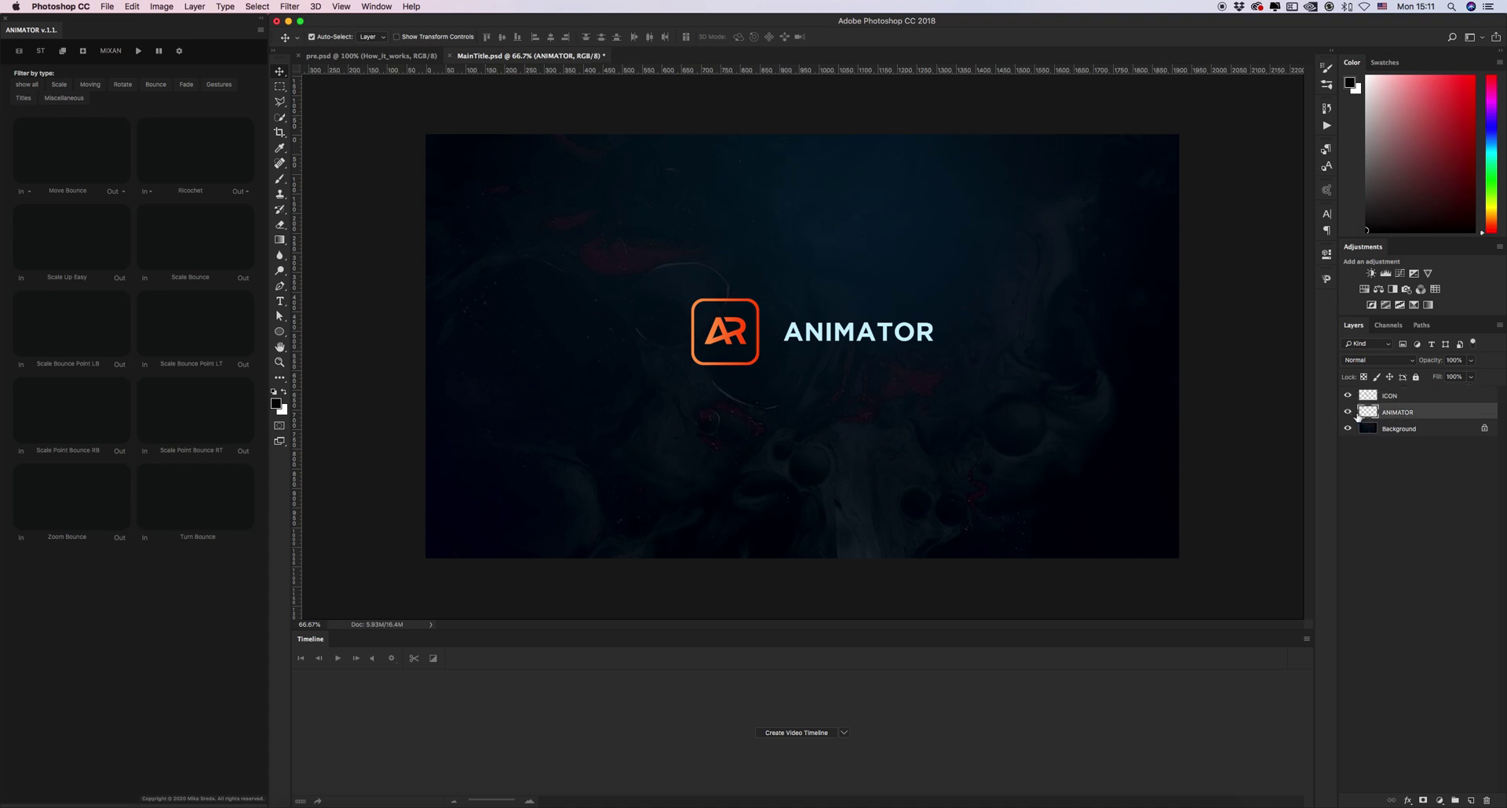
{"action": "left_click", "coordinate": [1348, 413]}
{"action": "left_click", "coordinate": [1401, 398]}
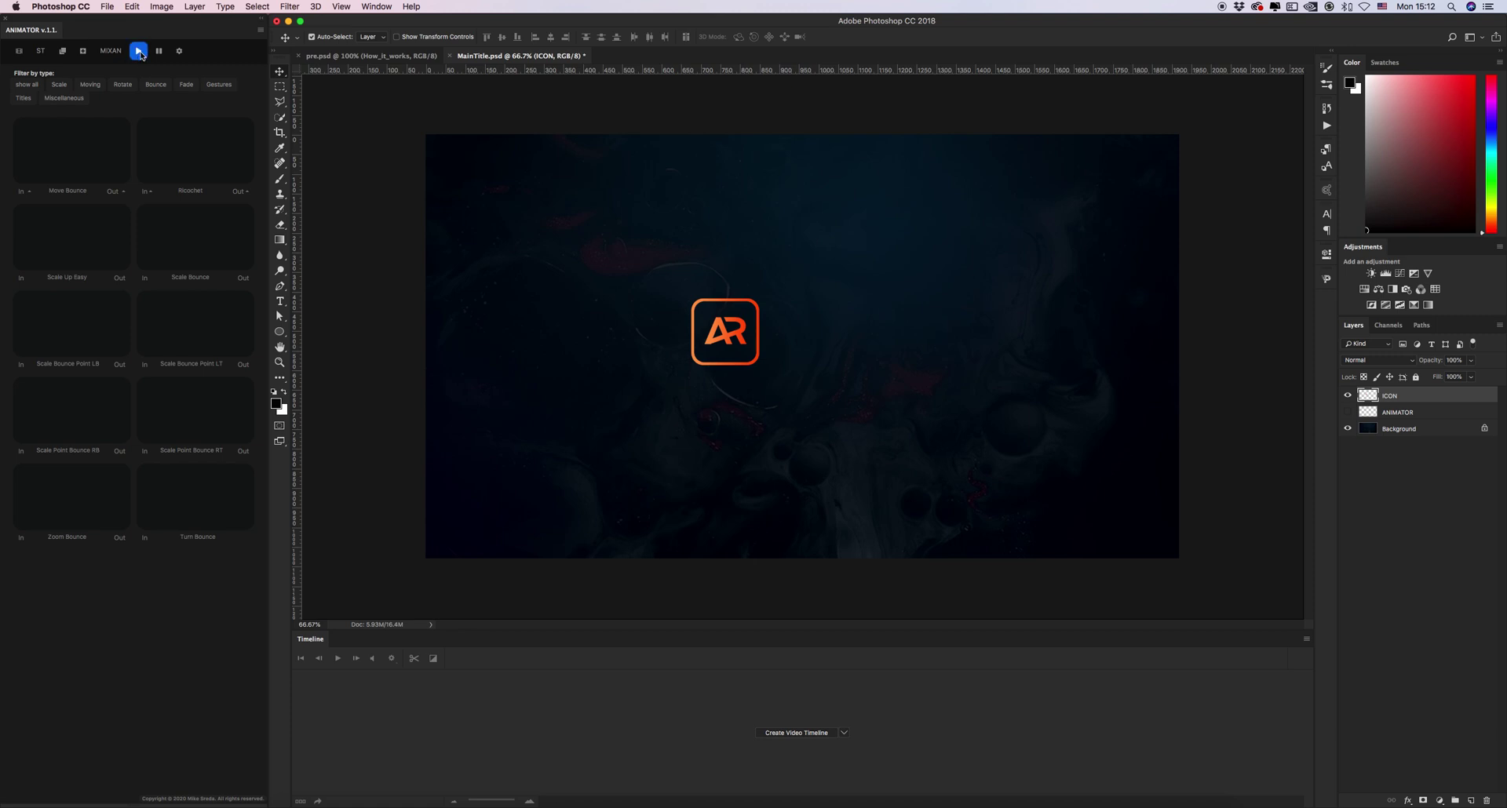
- Play, pause and resume the live previews of the Animator presets
{"action": "left_click", "coordinate": [139, 52]}
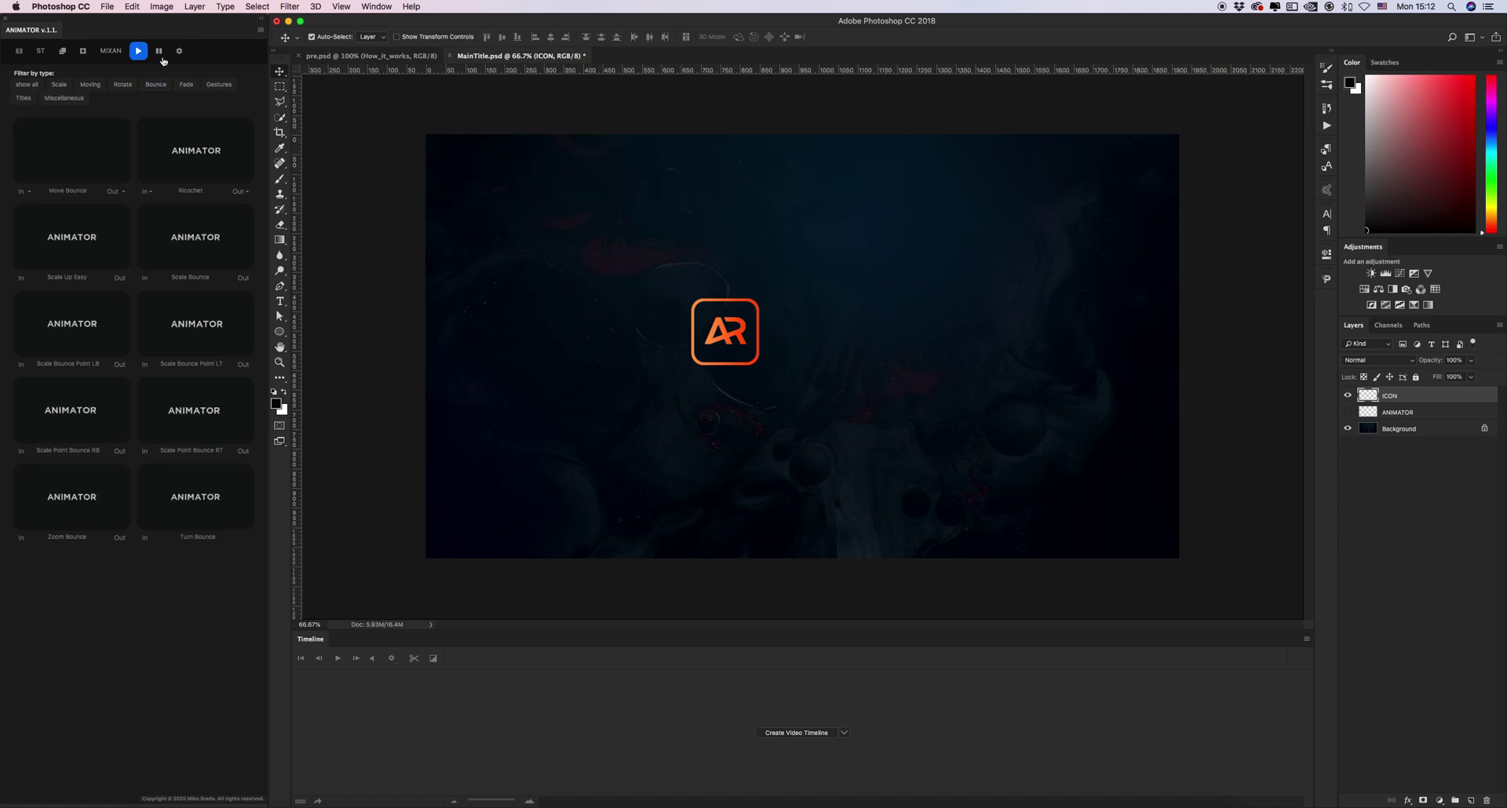
{"action": "left_click", "coordinate": [159, 51]}
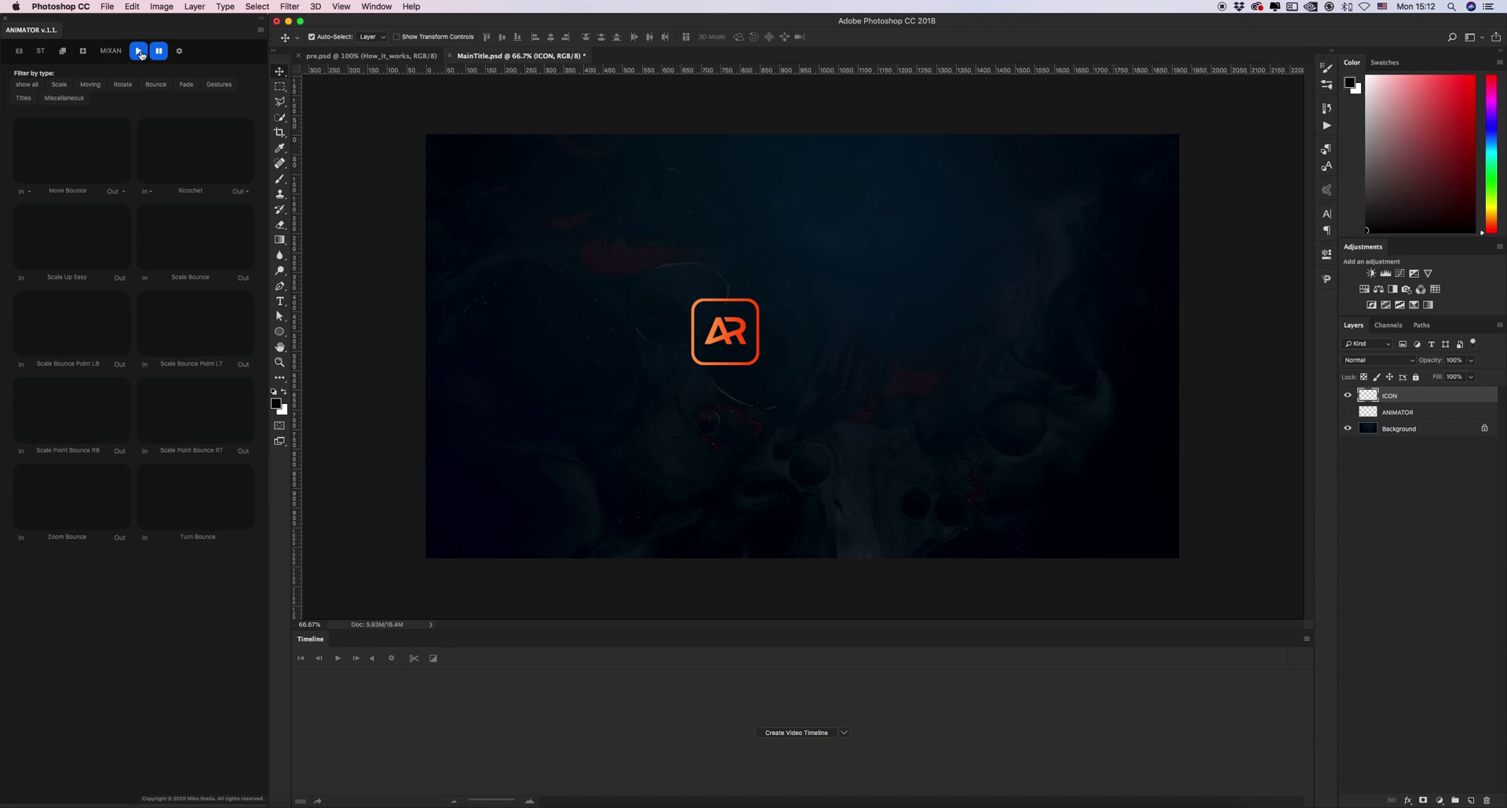
{"action": "left_click", "coordinate": [139, 52]}
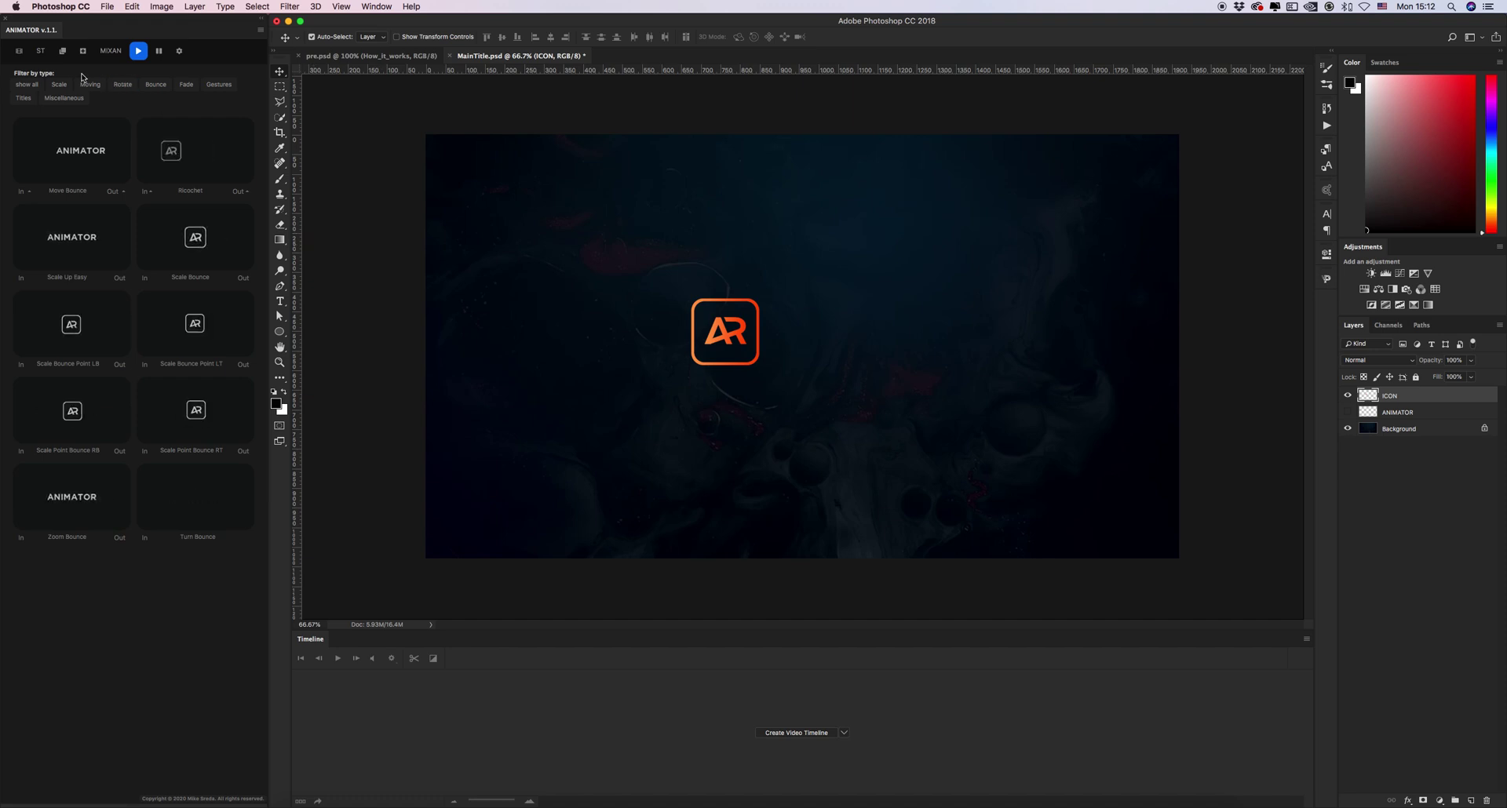
- Filter the presets to Moving and try Simple Move's Out and In versions
{"action": "left_click", "coordinate": [90, 84]}
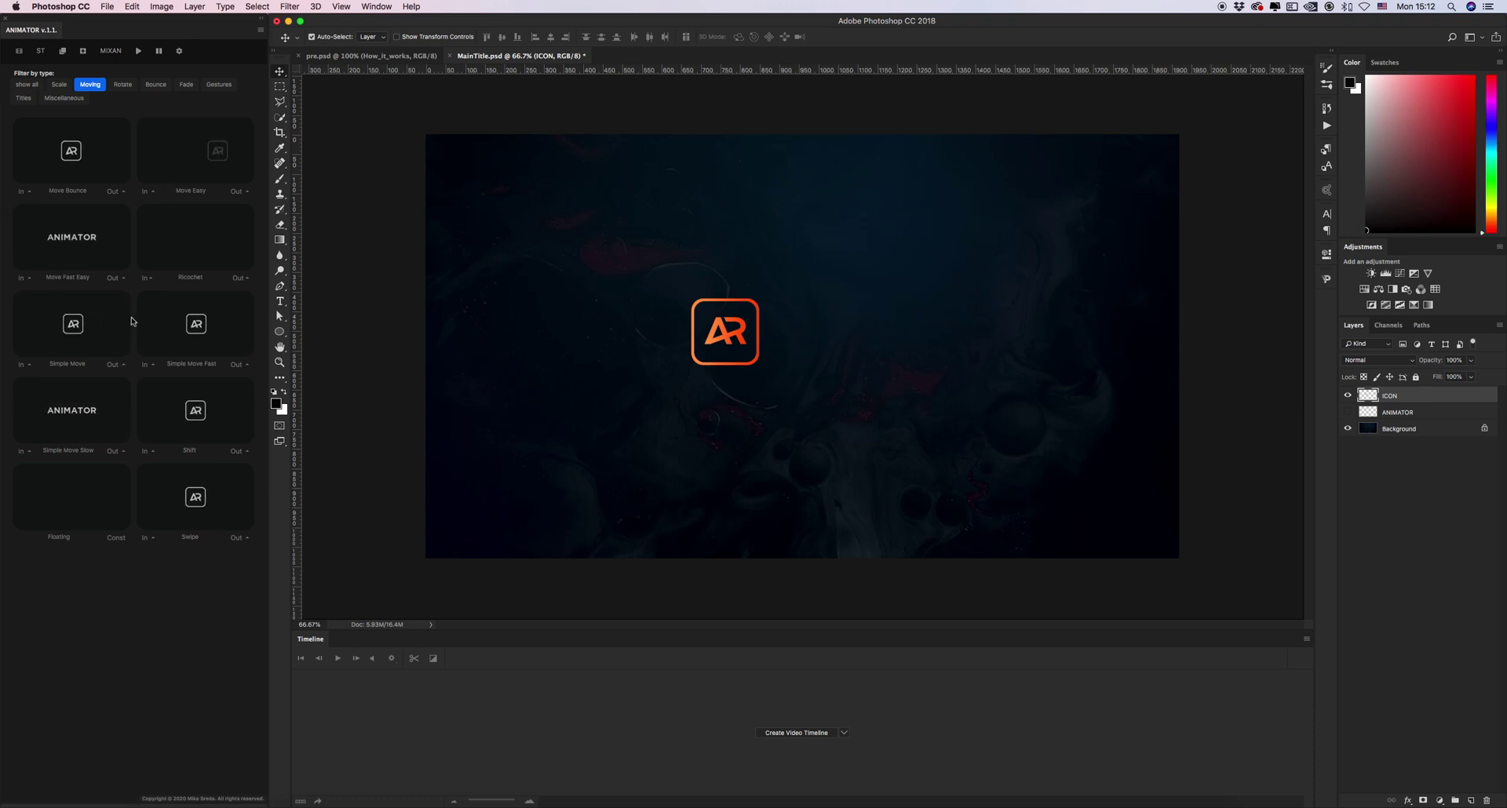
{"action": "left_click", "coordinate": [116, 365]}
{"action": "left_click", "coordinate": [24, 364]}
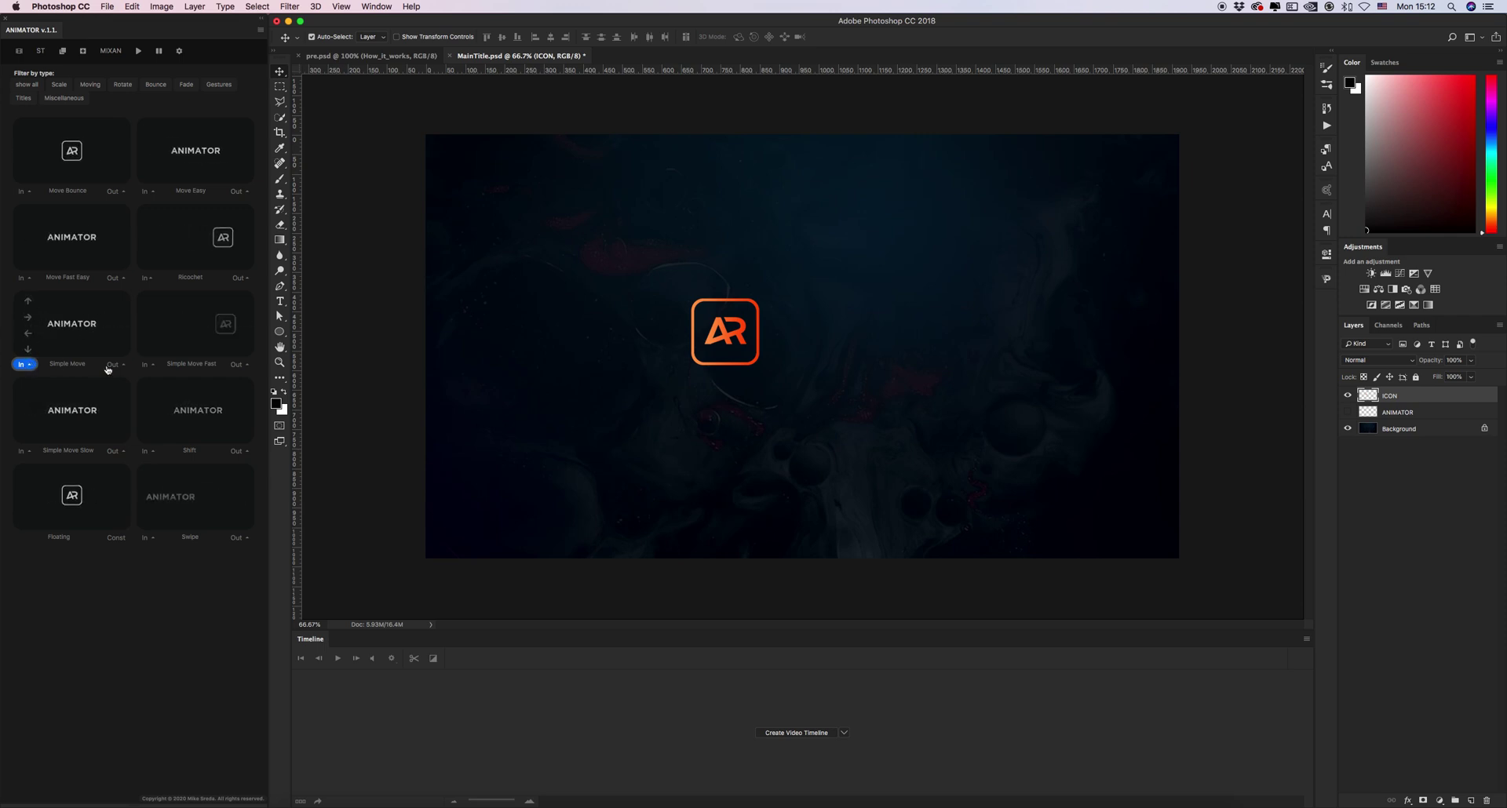
- Create a video timeline holding the ICON and ANIMATOR tracks
{"action": "mouse_move", "coordinate": [107, 369]}
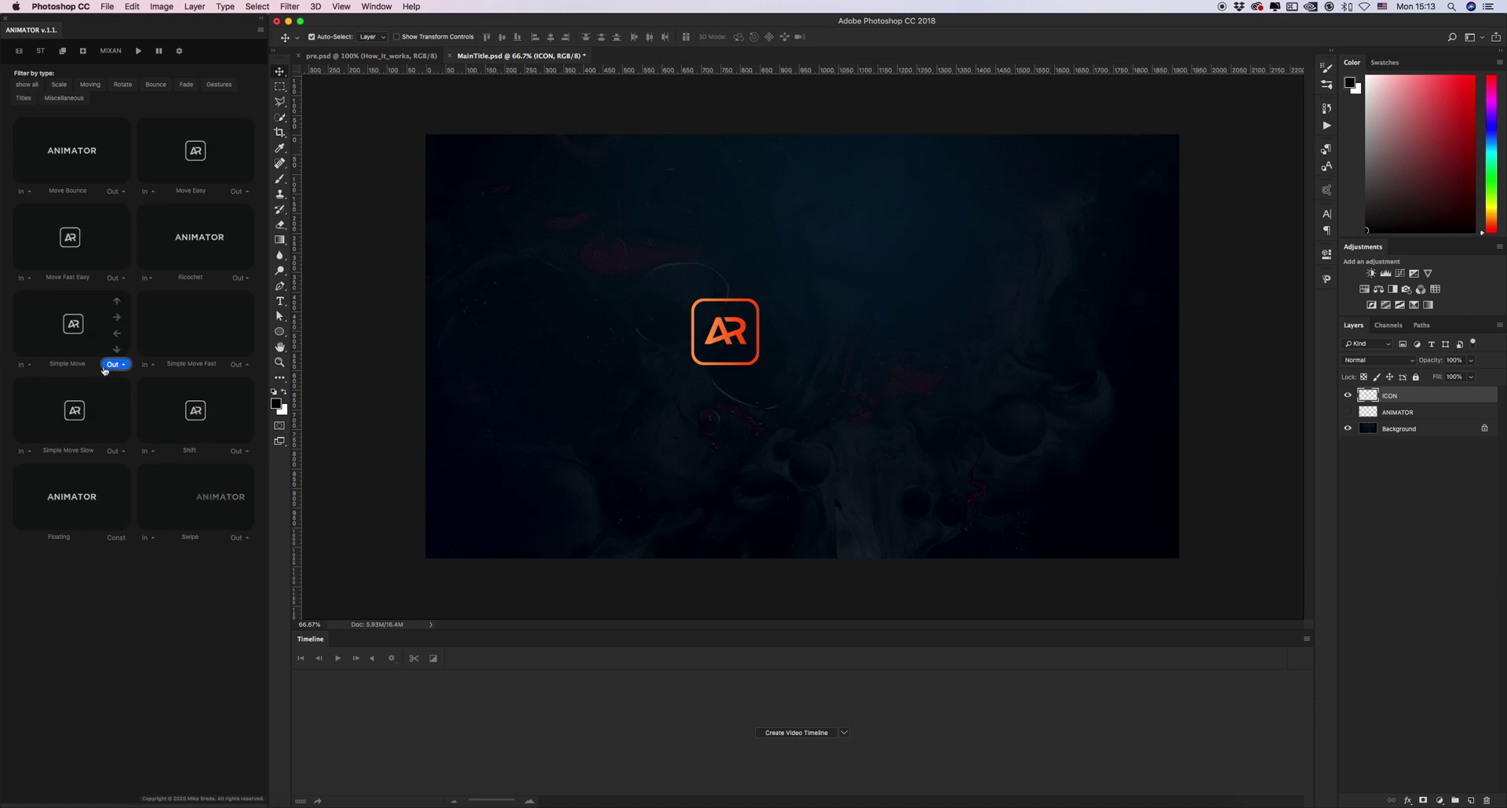
{"action": "mouse_move", "coordinate": [25, 364]}
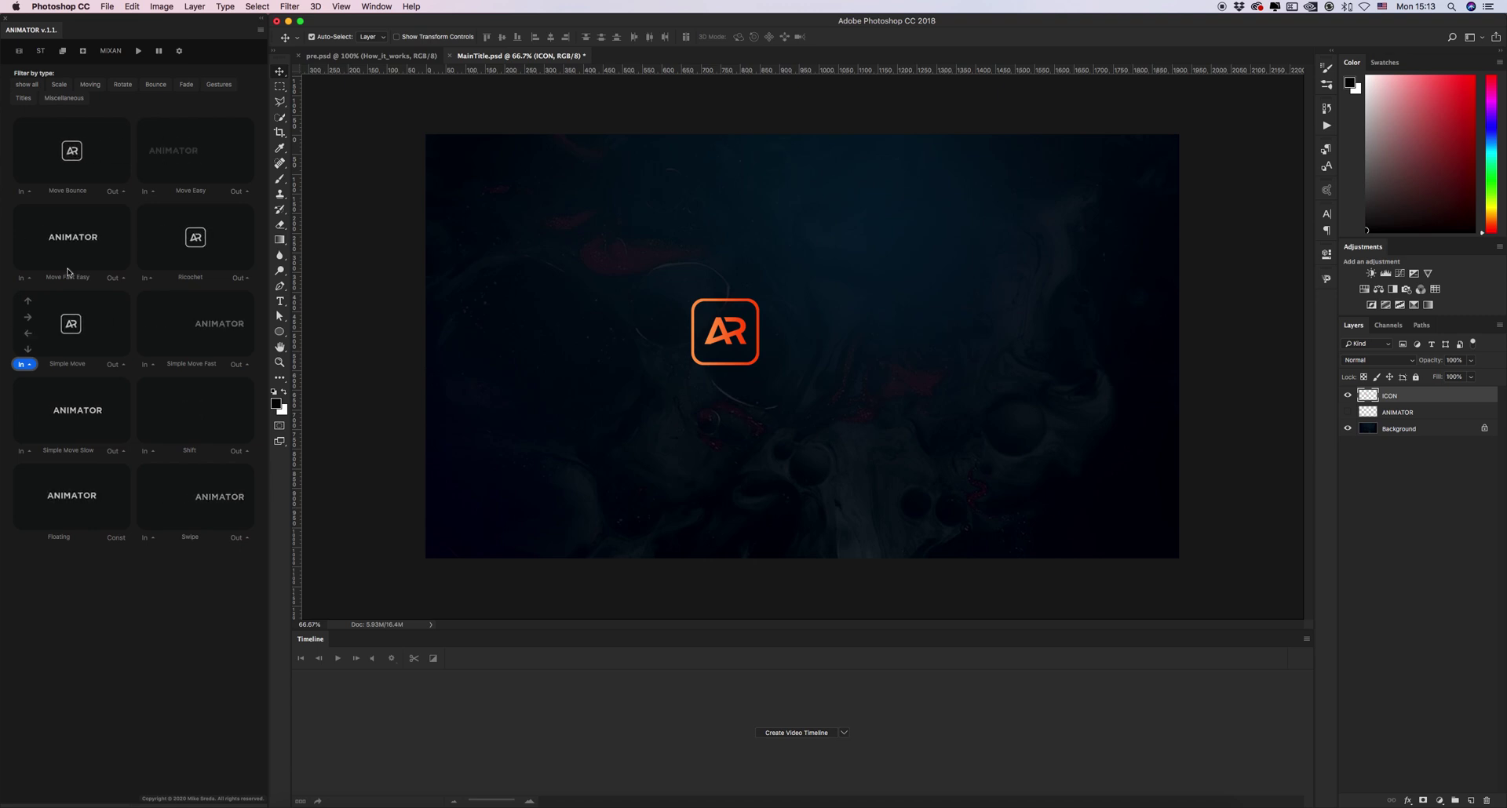
{"action": "left_click", "coordinate": [18, 52]}
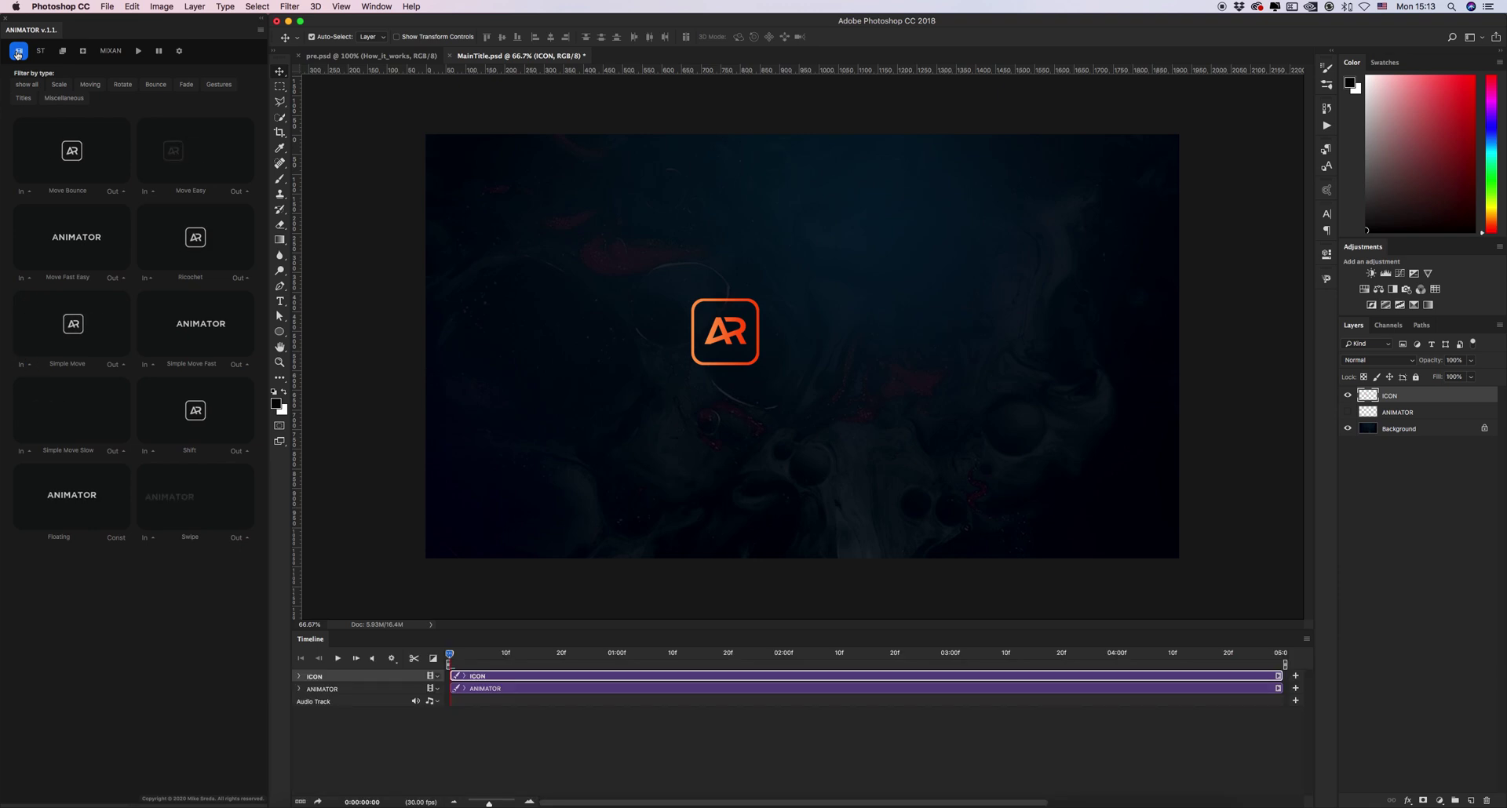
- Apply Simple Move In from the left to the ICON layer
{"action": "left_click", "coordinate": [25, 365]}
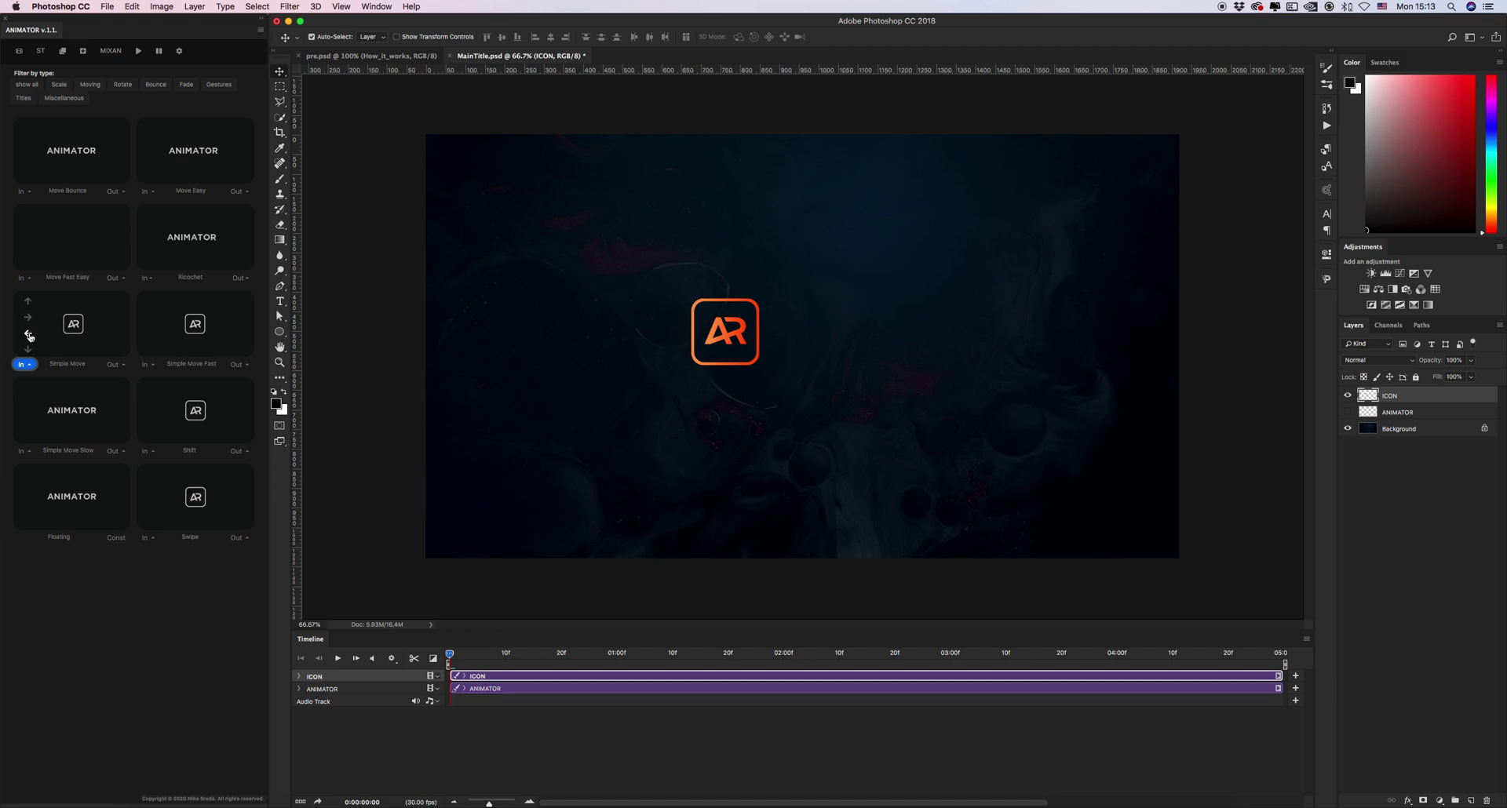
{"action": "left_click", "coordinate": [28, 335]}
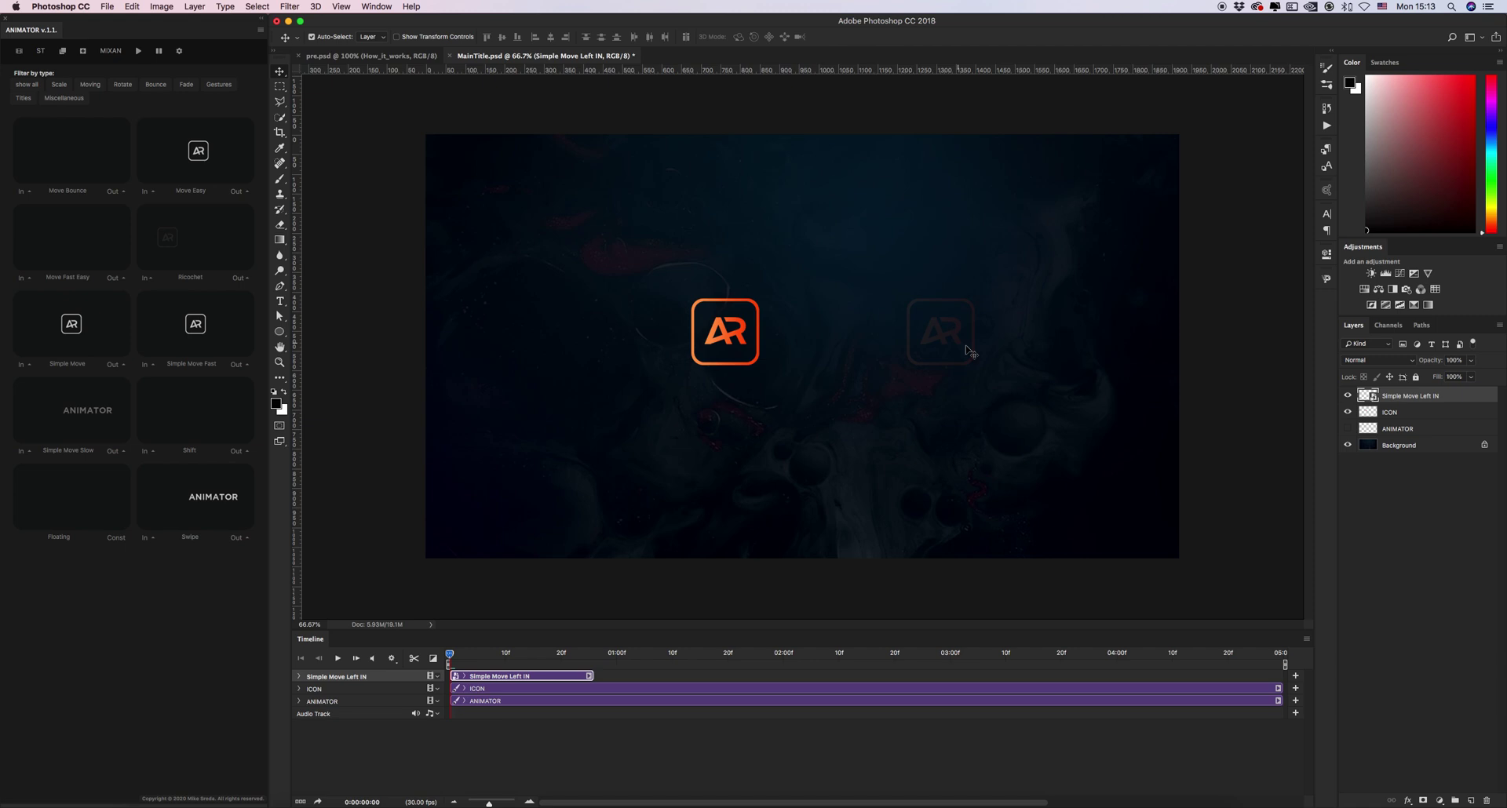
- Add a STATIC ANIMATION layer above ICON and extend its clip to 03:00
{"action": "left_click", "coordinate": [1405, 412]}
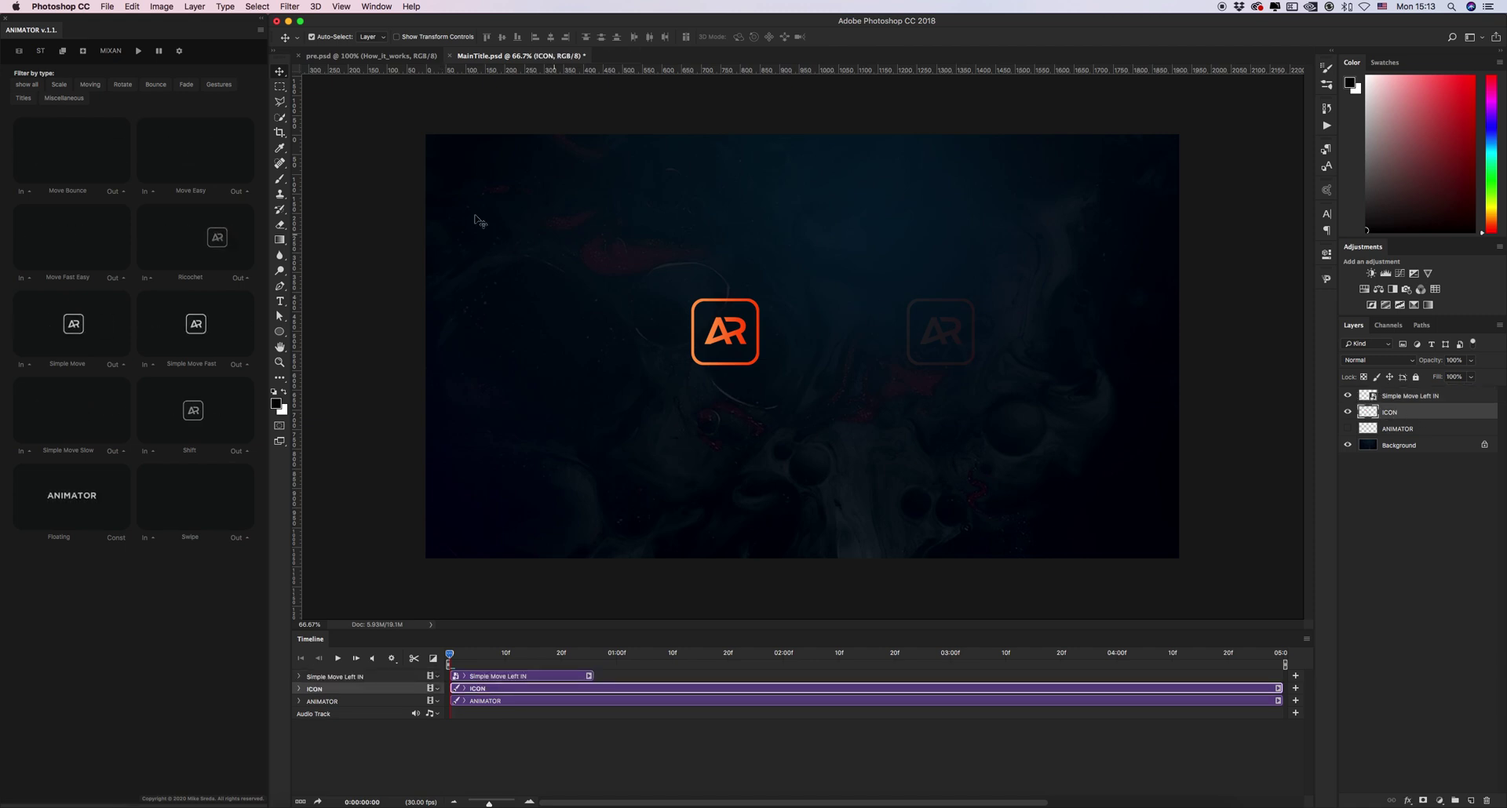
{"action": "left_click", "coordinate": [41, 51]}
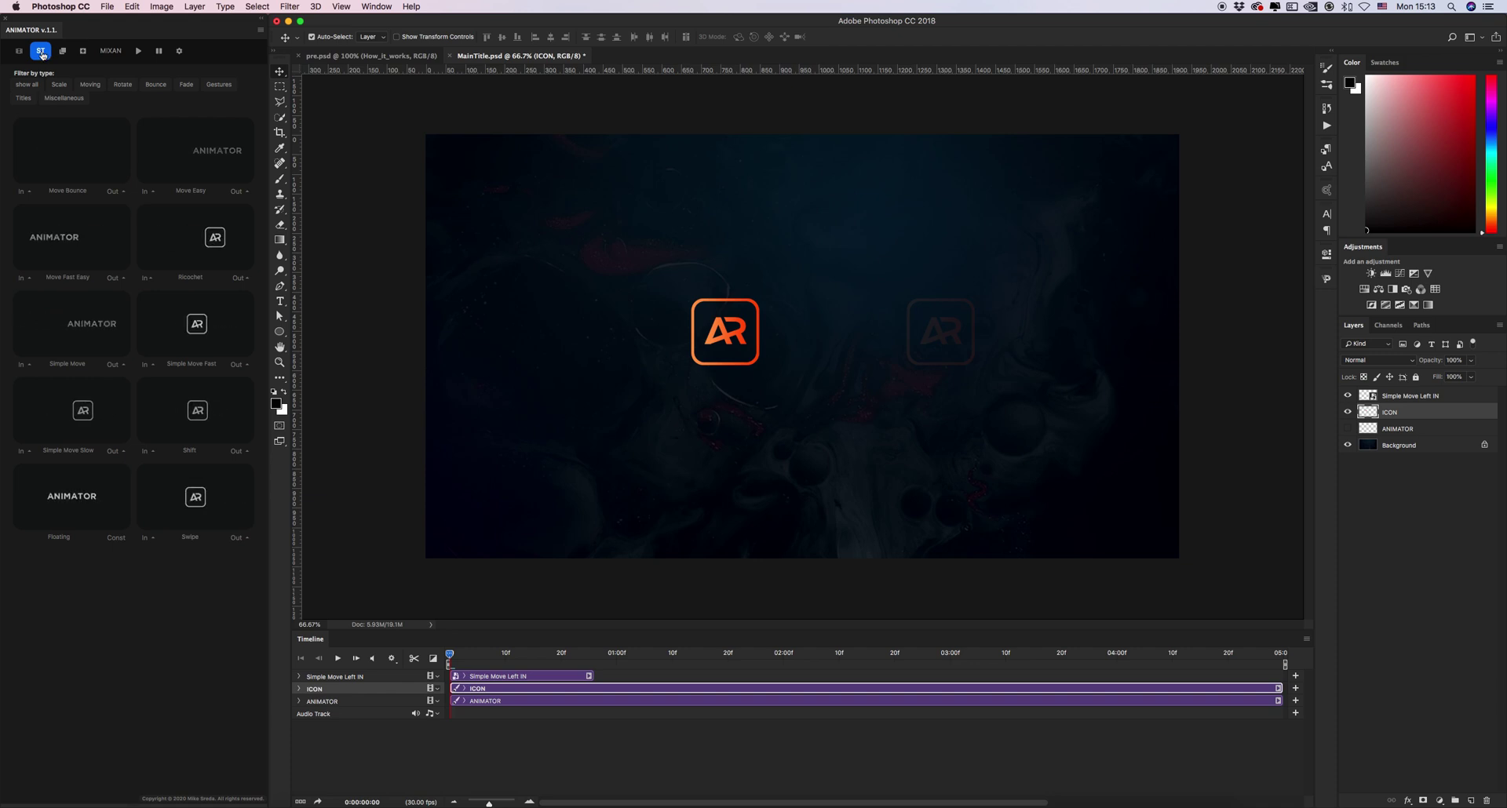
{"action": "left_click", "coordinate": [41, 51]}
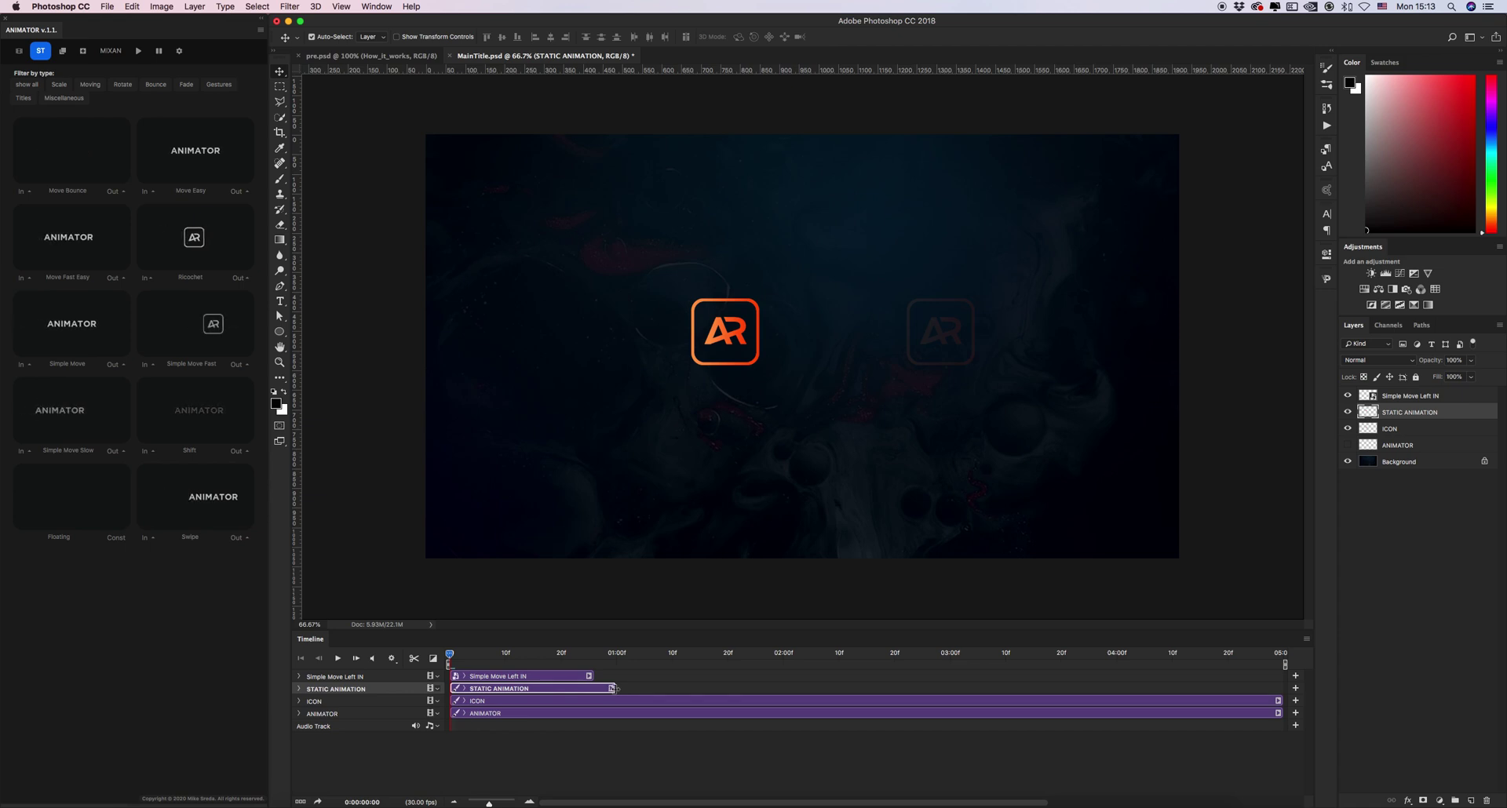
{"action": "left_click_drag", "start_coordinate": [613, 689], "coordinate": [707, 696]}
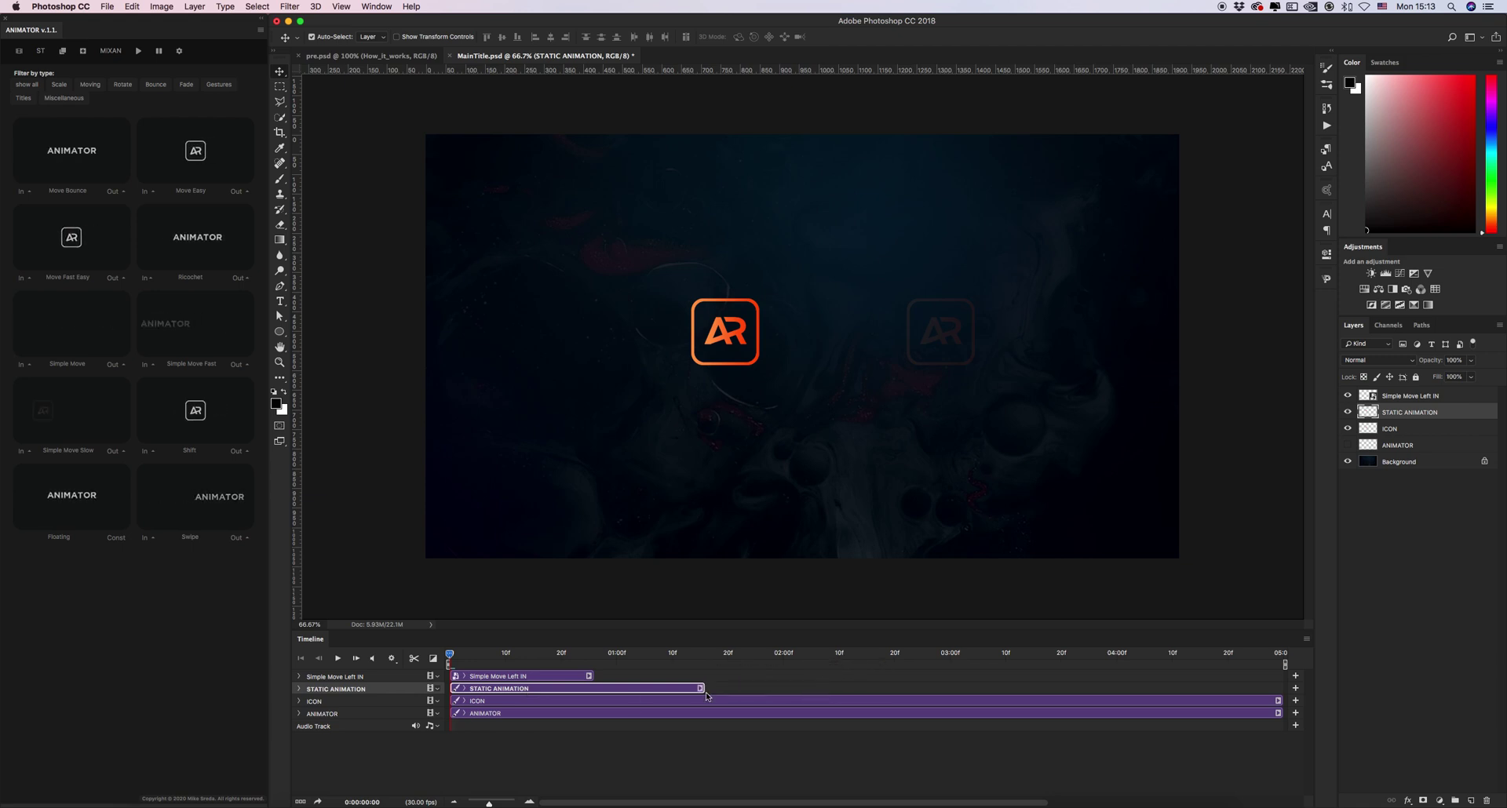
- Apply Move Bounce Out toward the right to the ICON layer
{"action": "left_click", "coordinate": [1414, 430]}
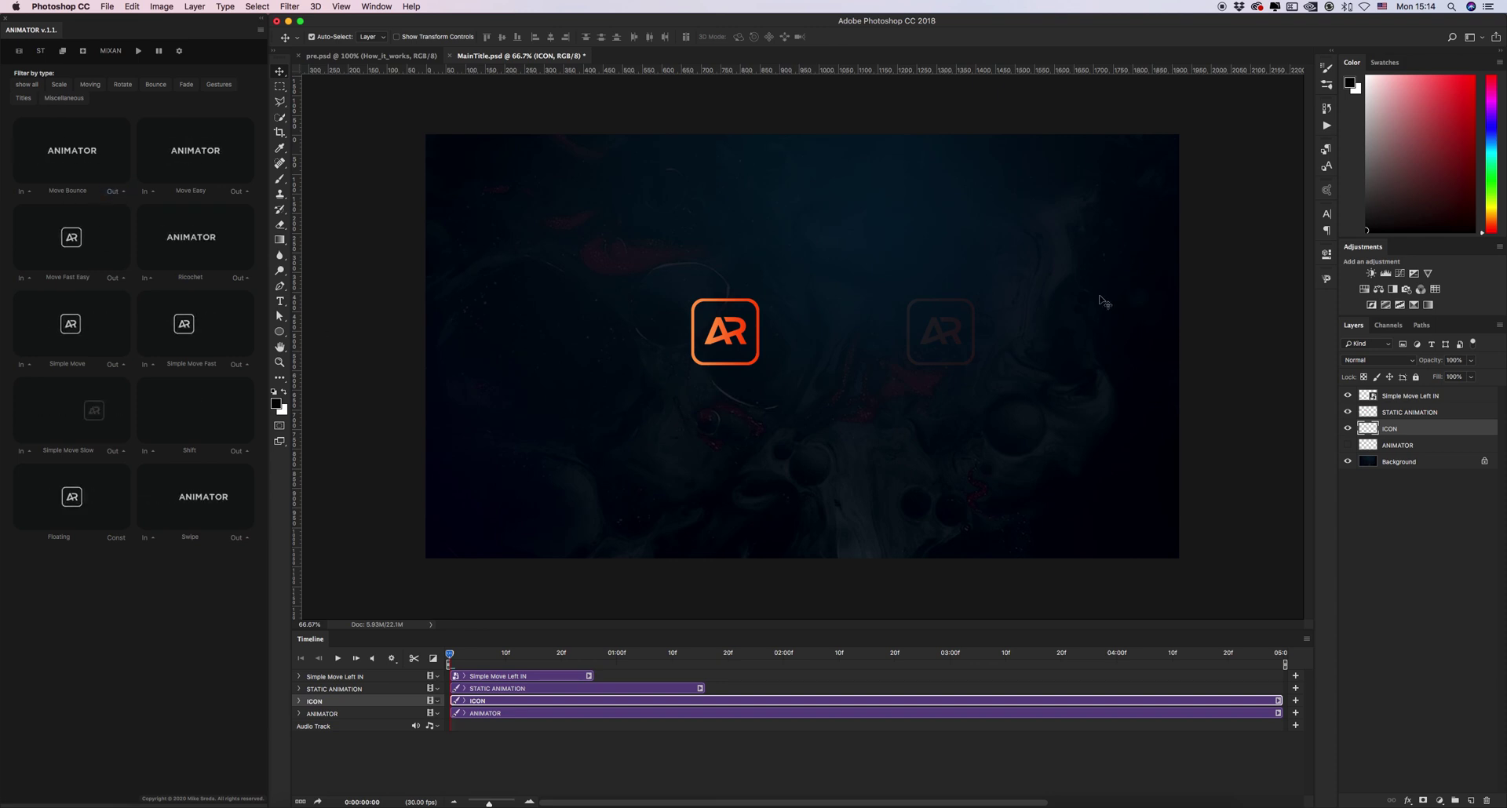
{"action": "left_click", "coordinate": [115, 191]}
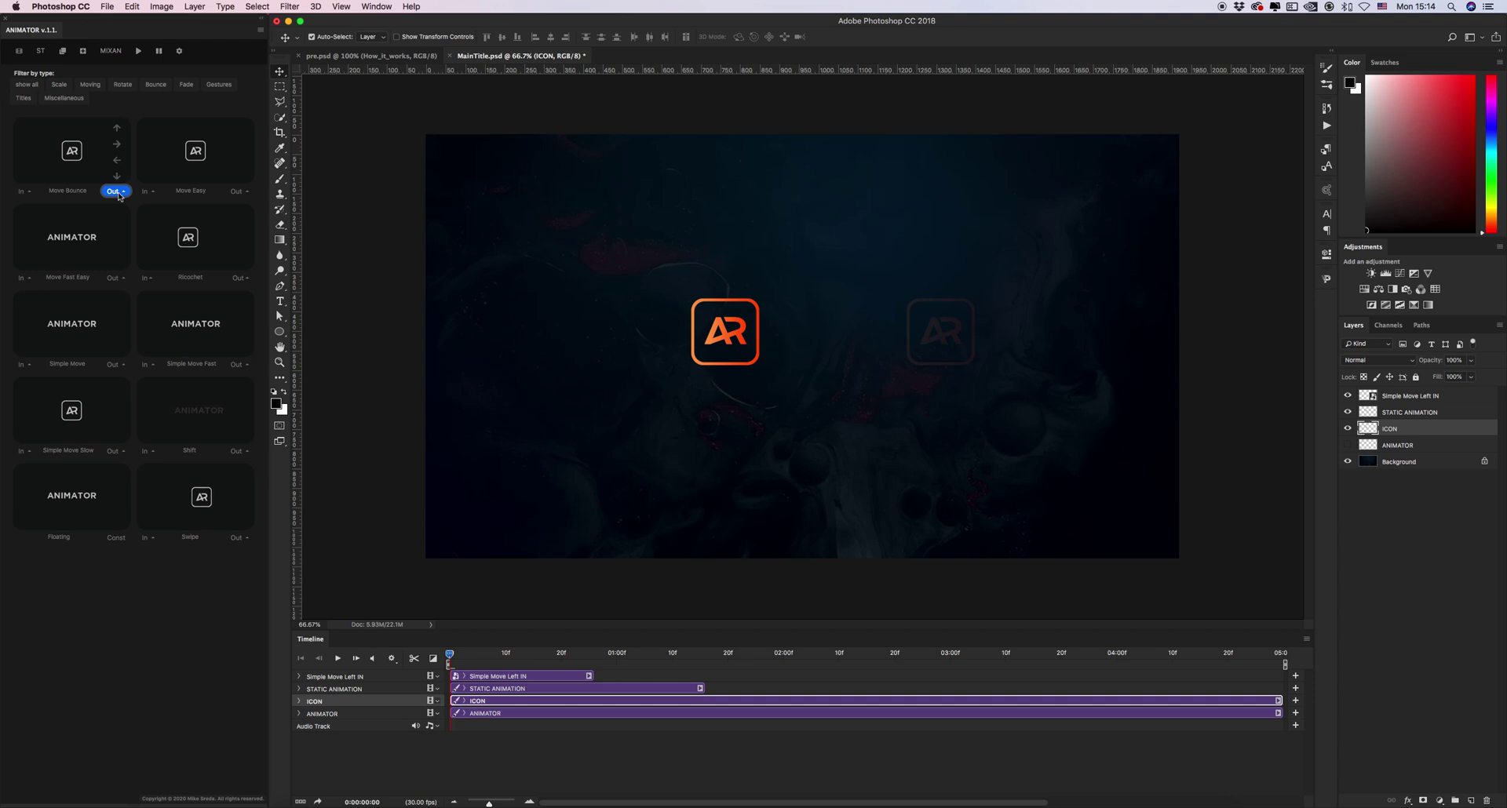
{"action": "left_click", "coordinate": [117, 144]}
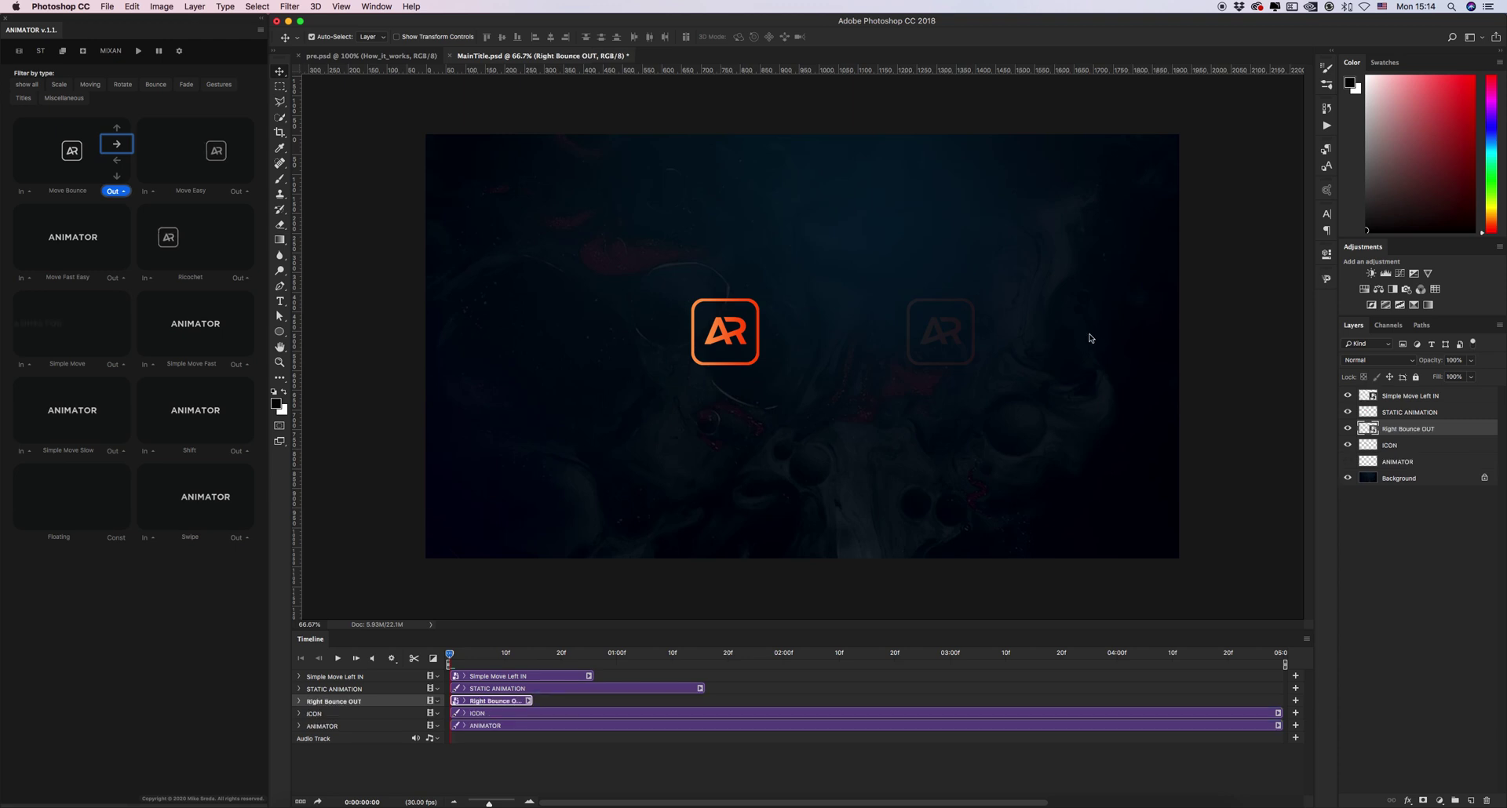
- Rename the Simple Move Left IN layer 'Start' and the Right Bounce OUT layer 'End'
{"action": "double_click", "coordinate": [1413, 397]}
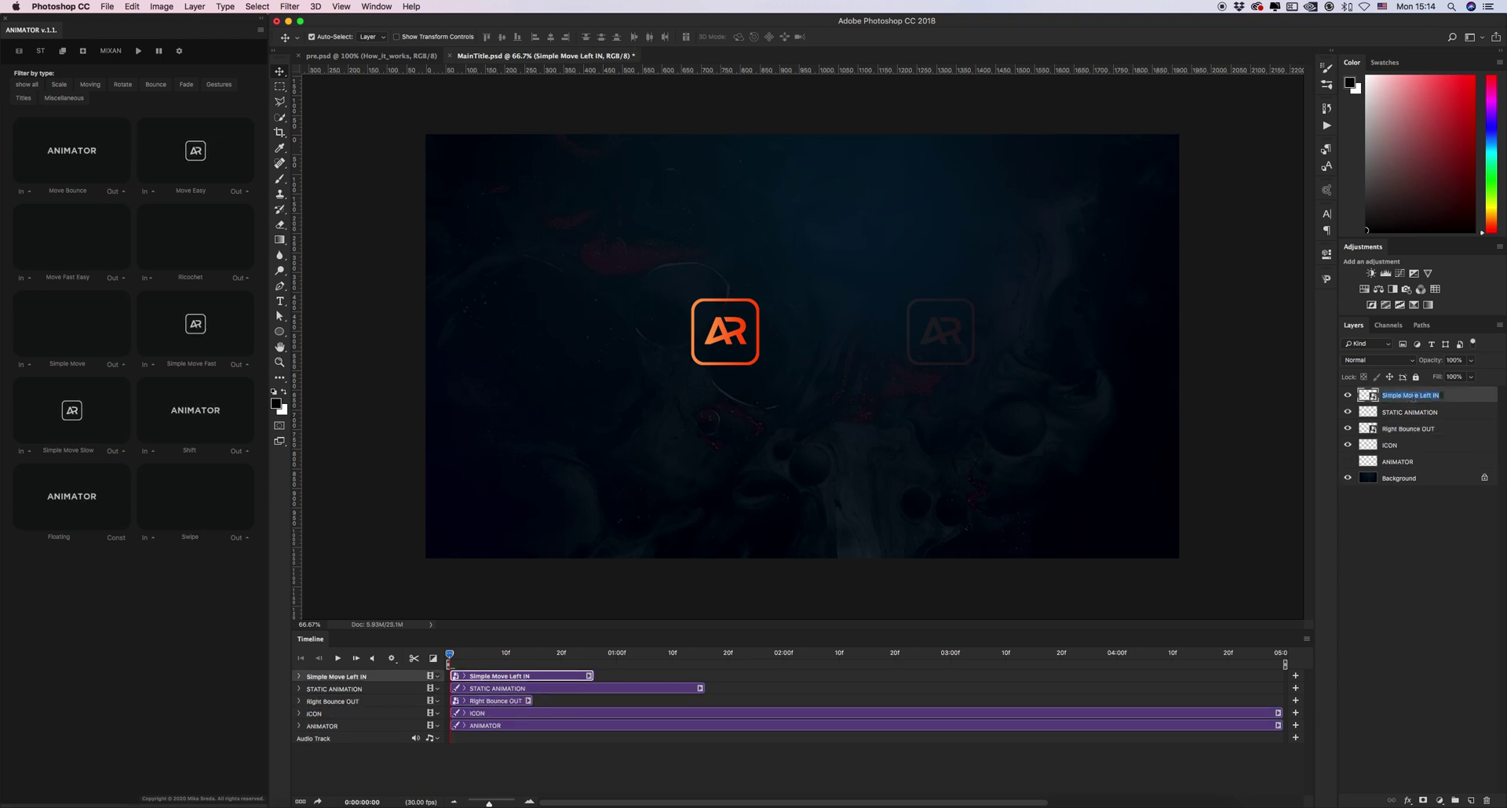
{"action": "type", "text": "Start"}
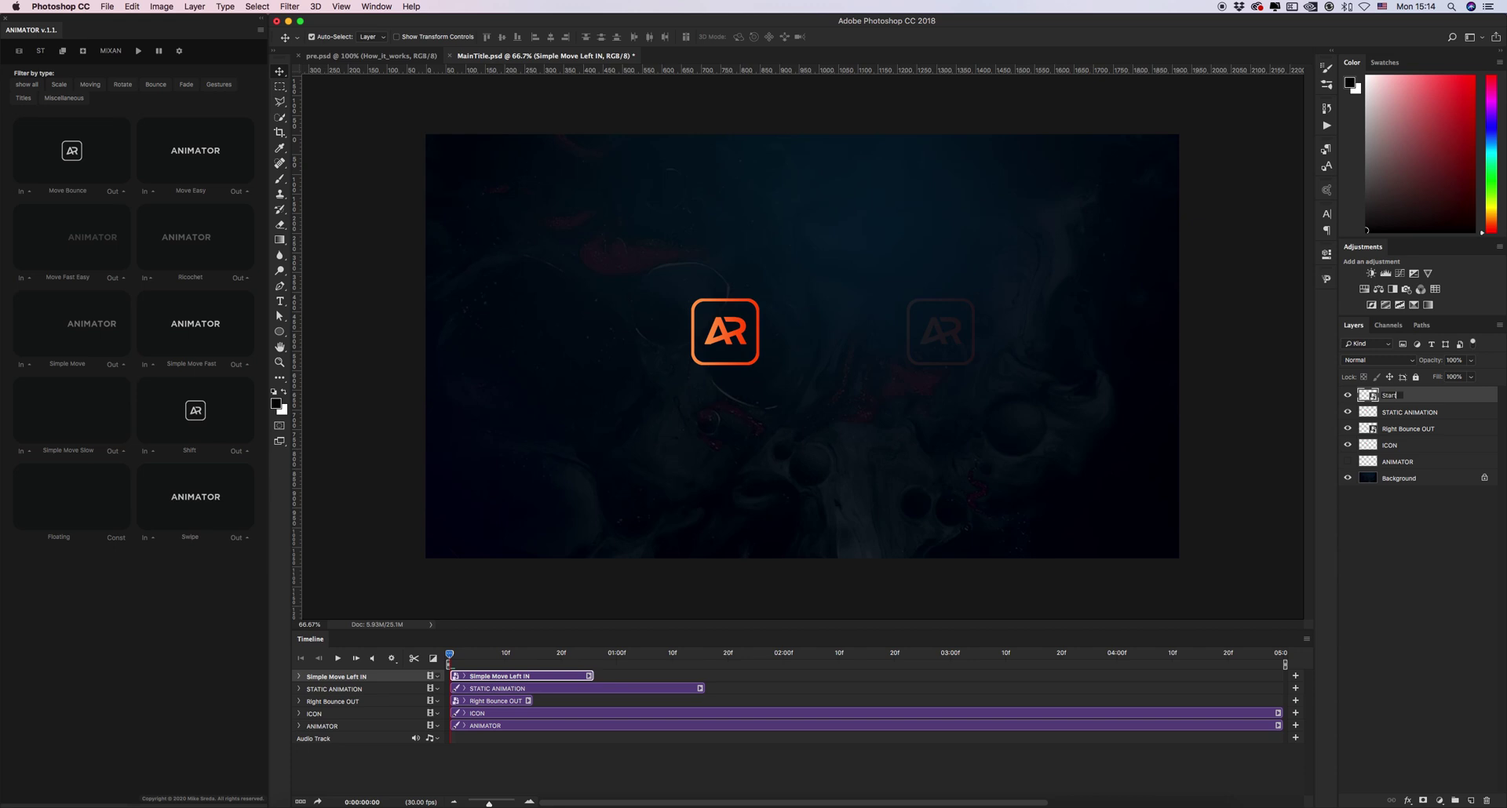
{"action": "key", "text": "Return"}
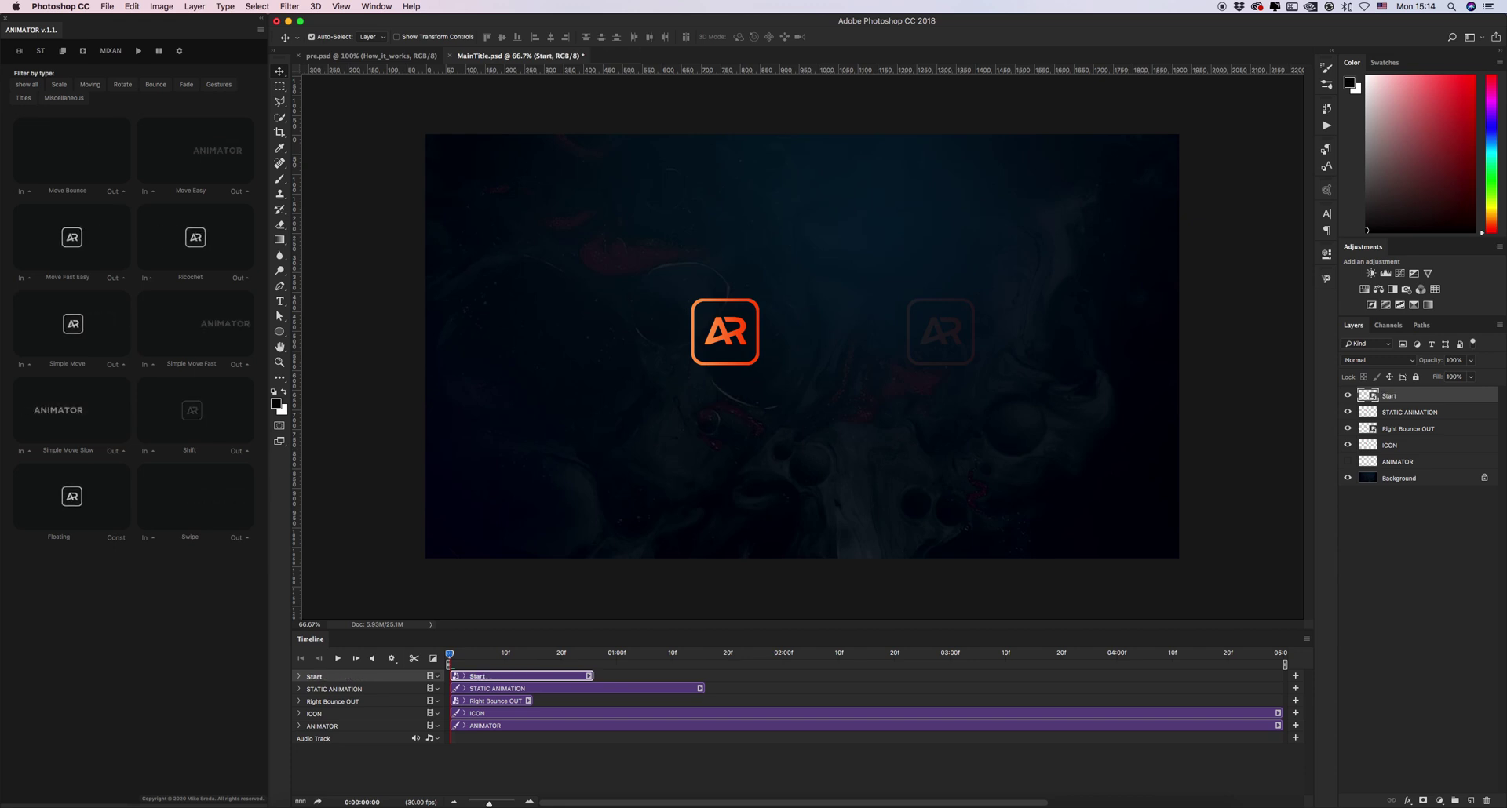
{"action": "double_click", "coordinate": [1422, 428]}
{"action": "type", "text": "End"}
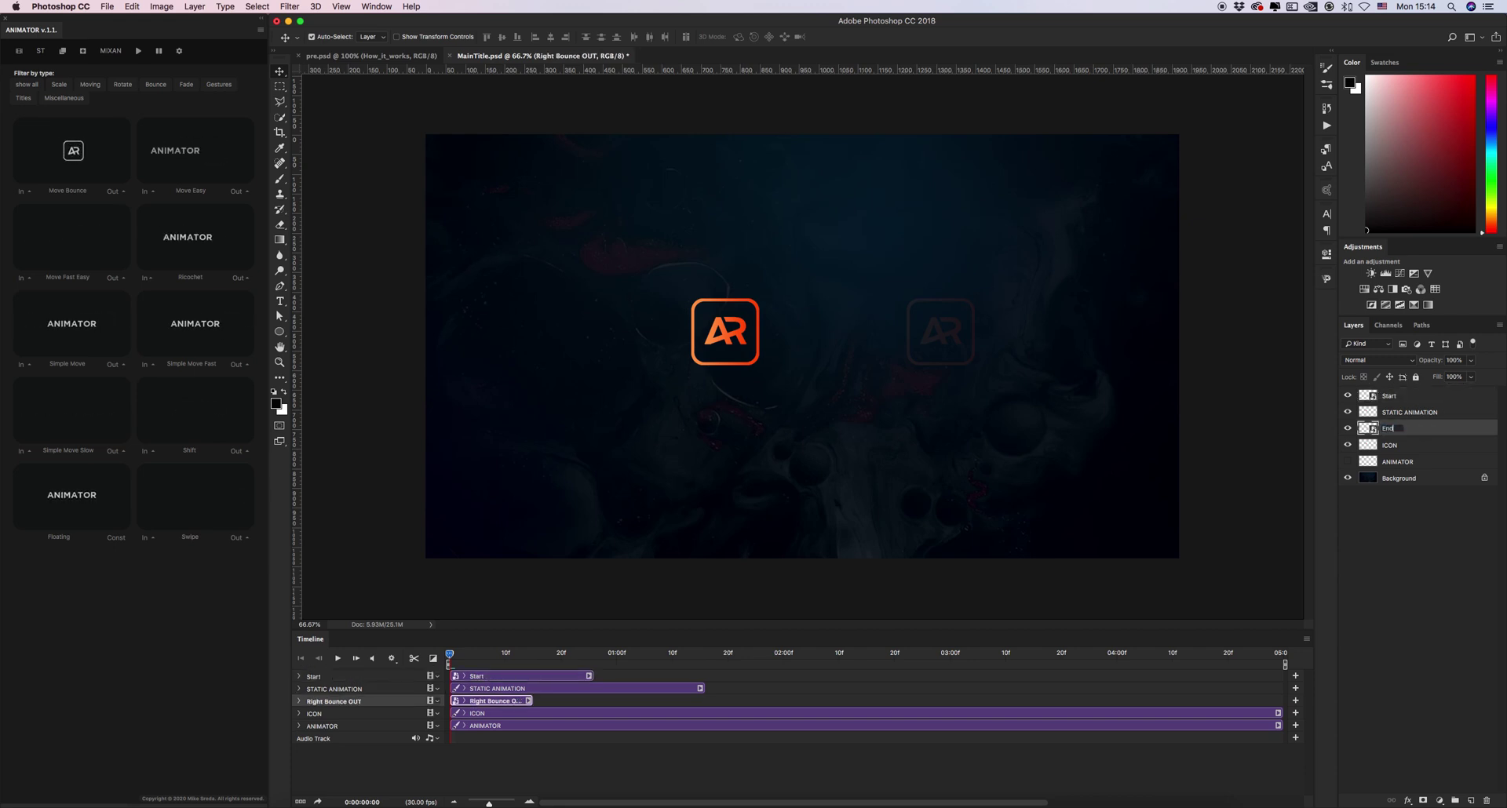
{"action": "key", "text": "Return"}
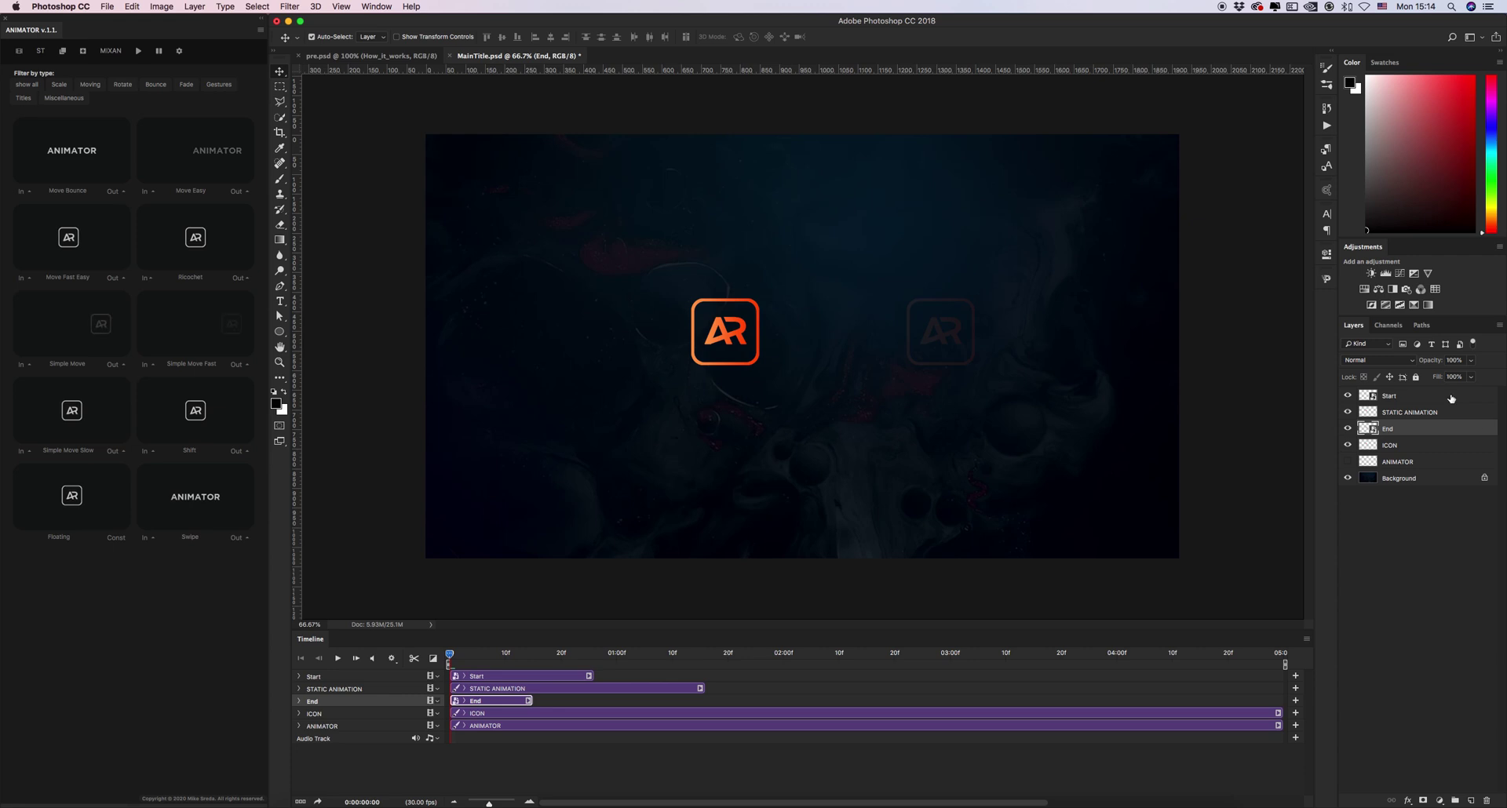
- Tag Start red and End yellow, and move the End clip after STATIC ANIMATION
{"action": "right_click", "coordinate": [1348, 395]}
{"action": "left_click", "coordinate": [1355, 446]}
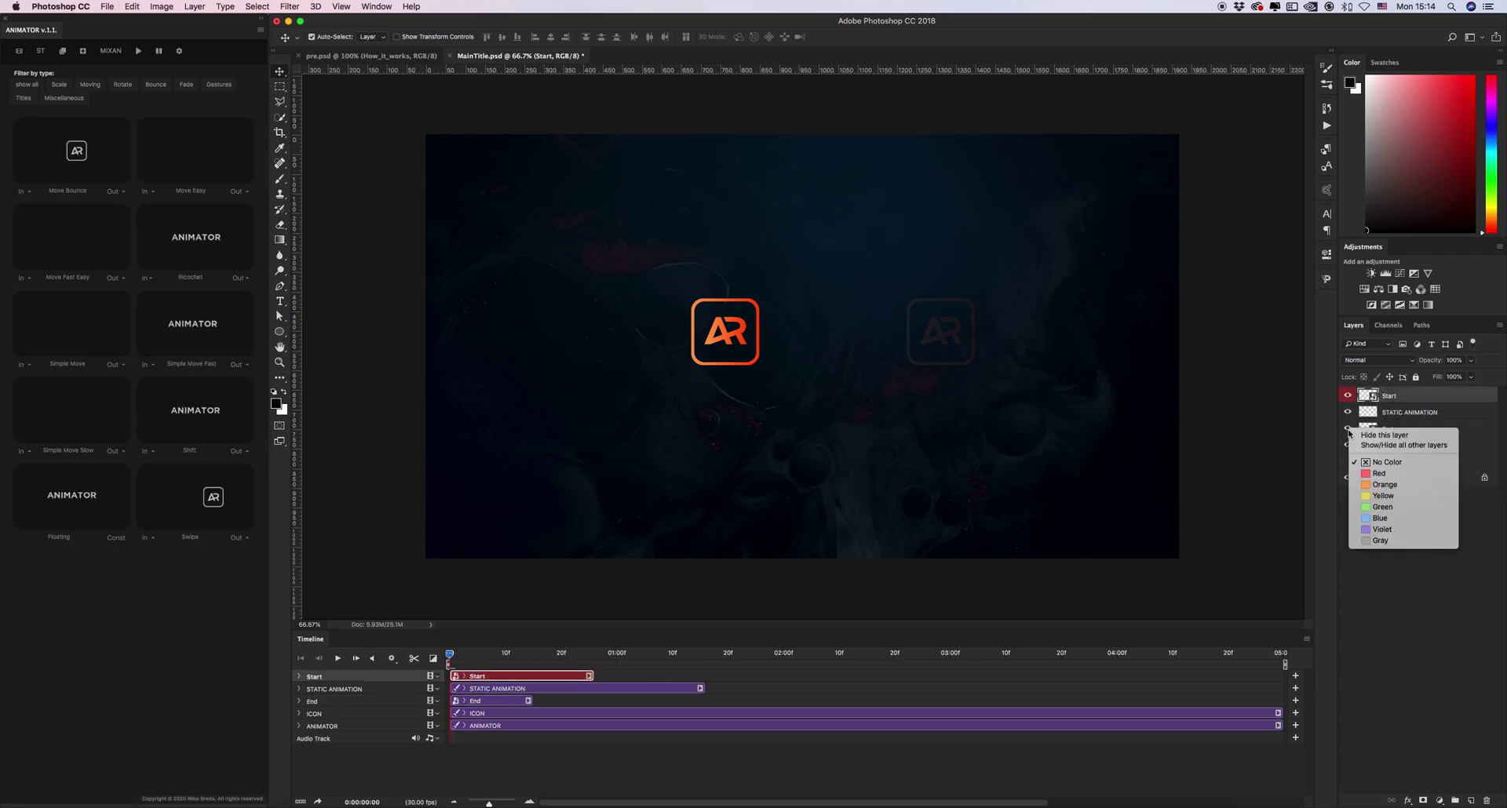
{"action": "left_click", "coordinate": [1383, 496]}
{"action": "left_click", "coordinate": [482, 703]}
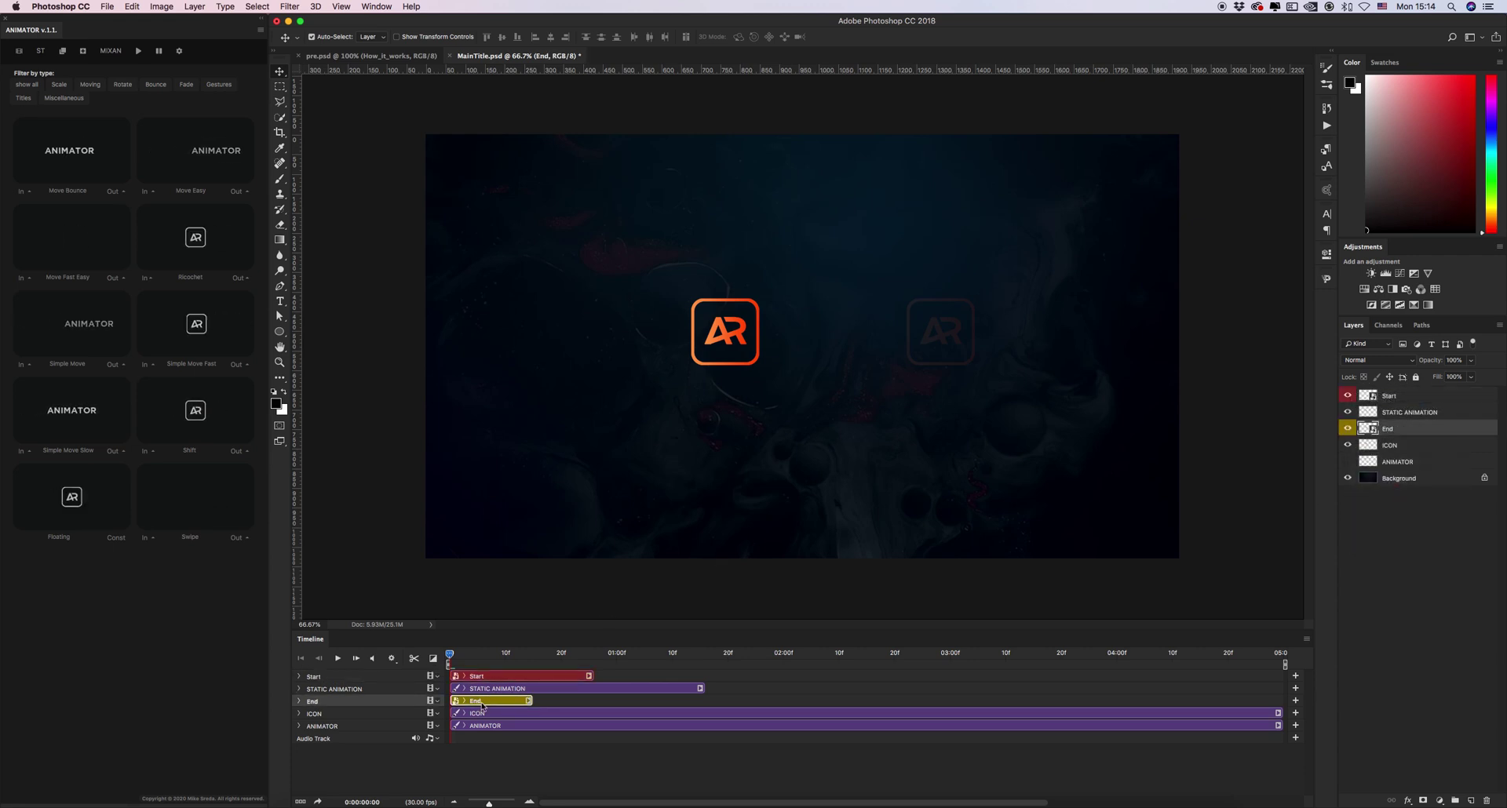
{"action": "left_click_drag", "start_coordinate": [482, 705], "coordinate": [738, 686]}
{"action": "left_click", "coordinate": [736, 696]}
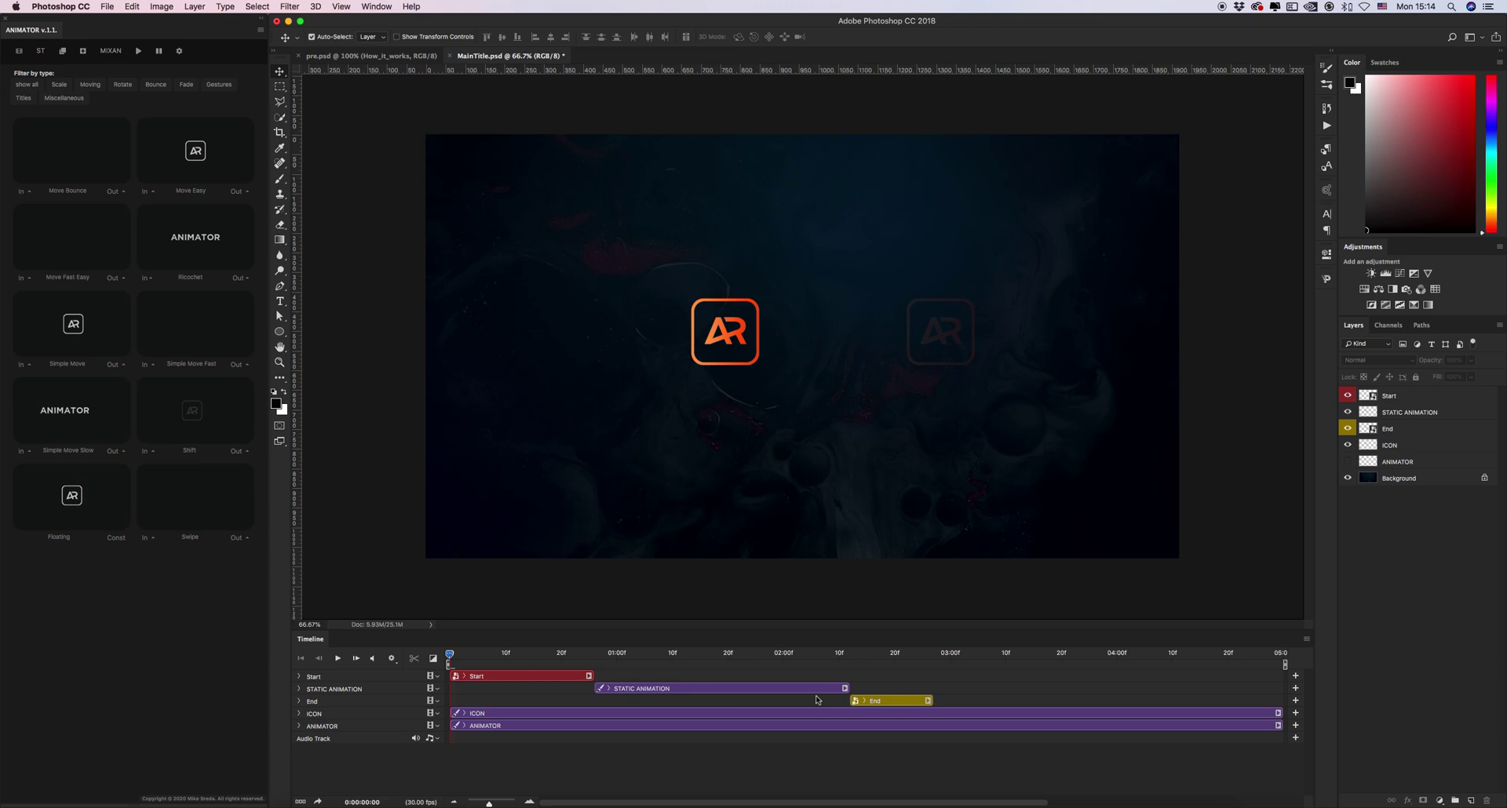
- Hide ICON, end the work area around 03:15, and play the icon animation
{"action": "left_click", "coordinate": [1348, 445]}
{"action": "left_click", "coordinate": [1428, 445]}
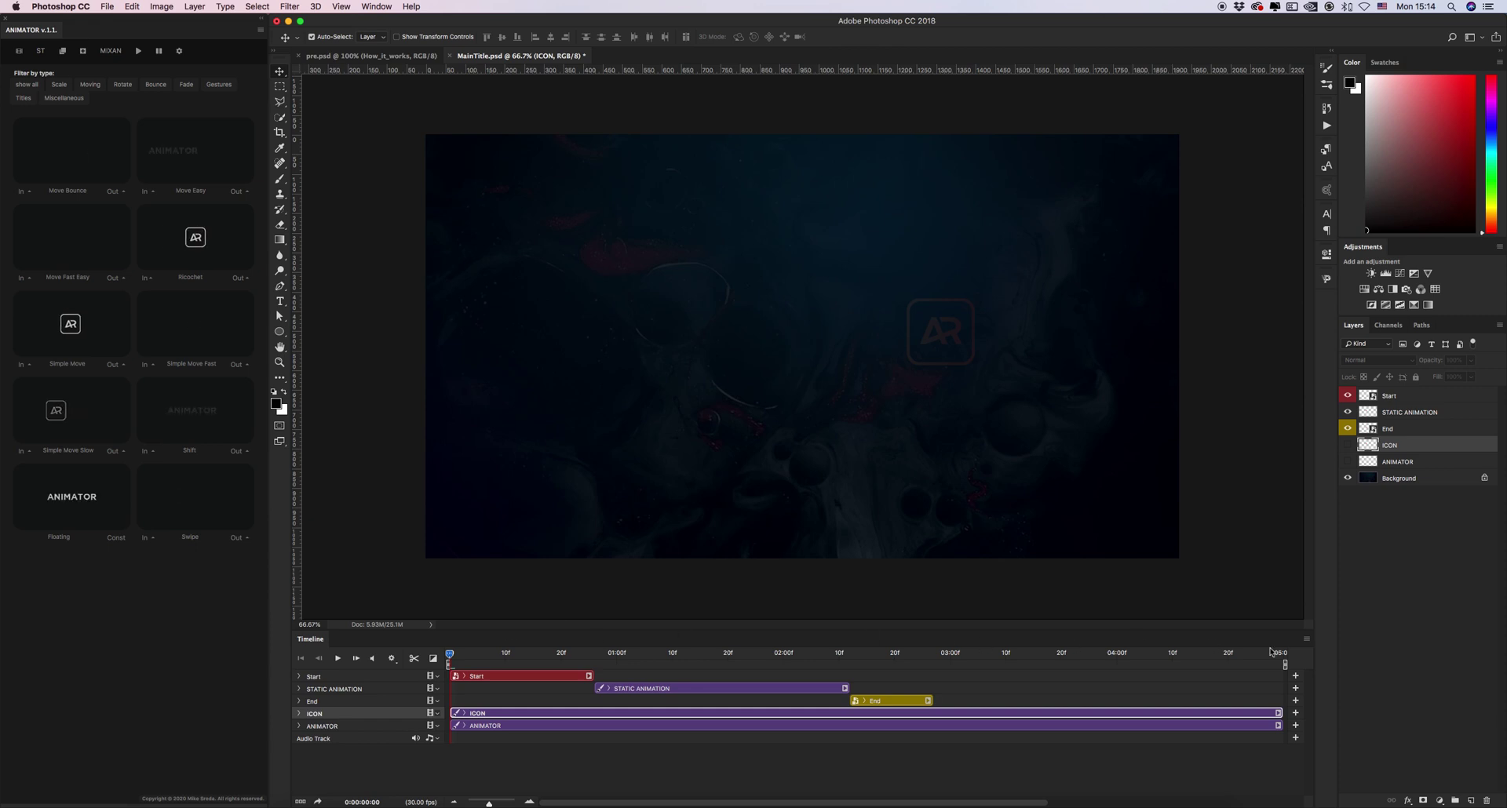
{"action": "left_click_drag", "start_coordinate": [1284, 664], "coordinate": [1040, 664]}
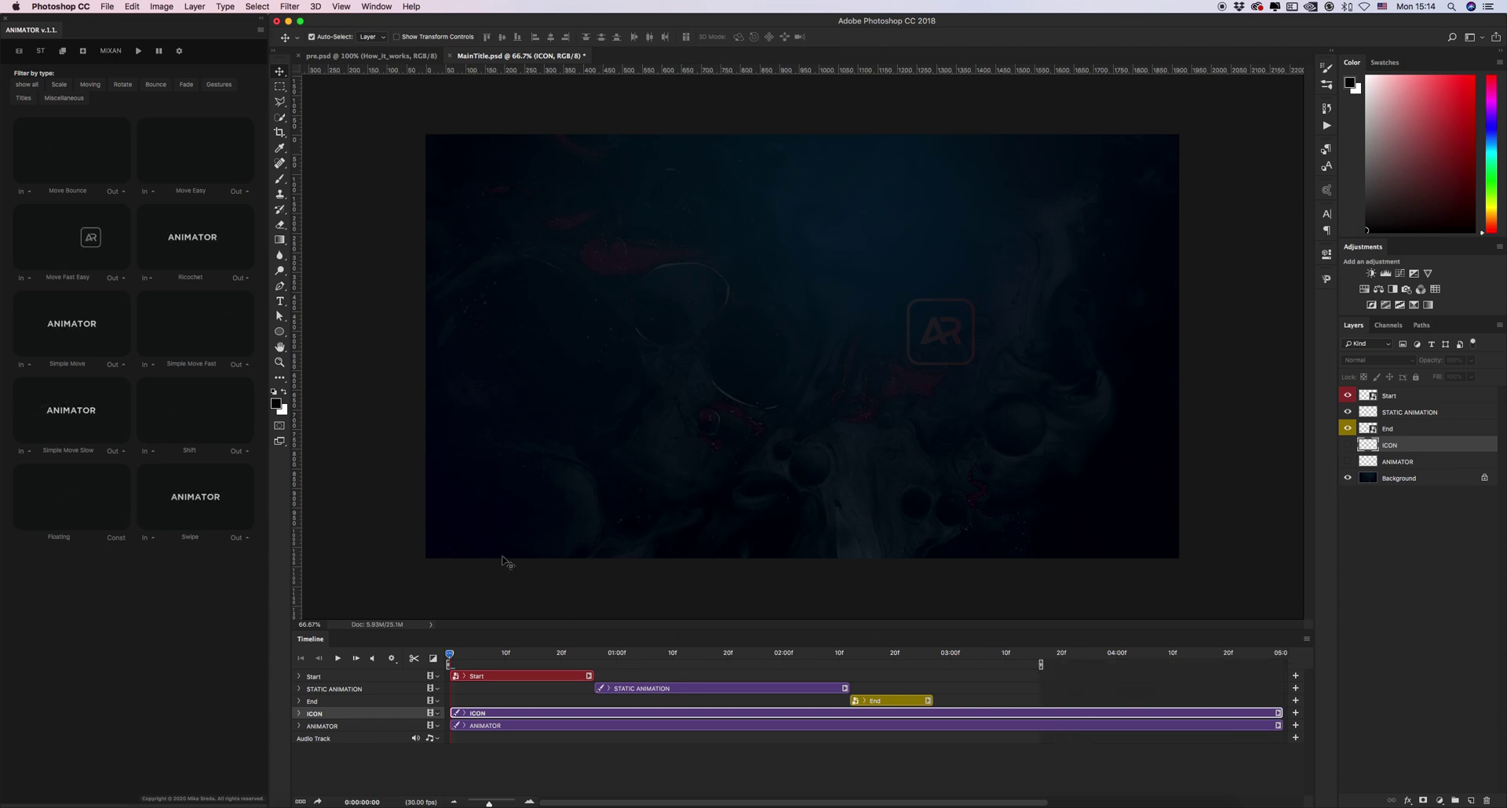
{"action": "left_click", "coordinate": [157, 53]}
{"action": "left_click", "coordinate": [338, 658]}
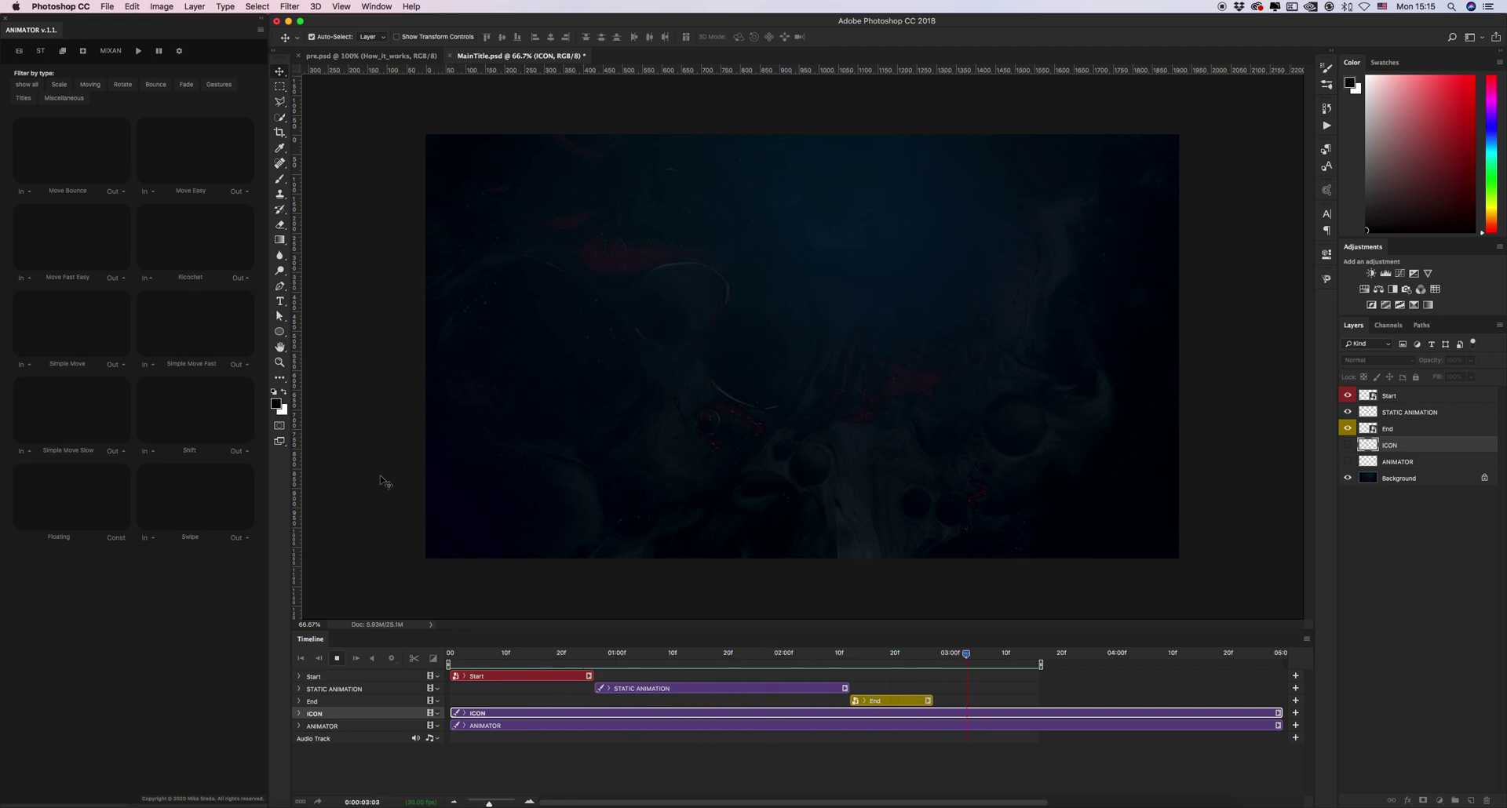
{"action": "key", "text": "space"}
- Group the Start, STATIC ANIMATION, End and ICON layers as 'ICON ANIMATION'
{"action": "left_click", "coordinate": [1402, 401], "text": "shift"}
{"action": "key", "text": "super+g"}
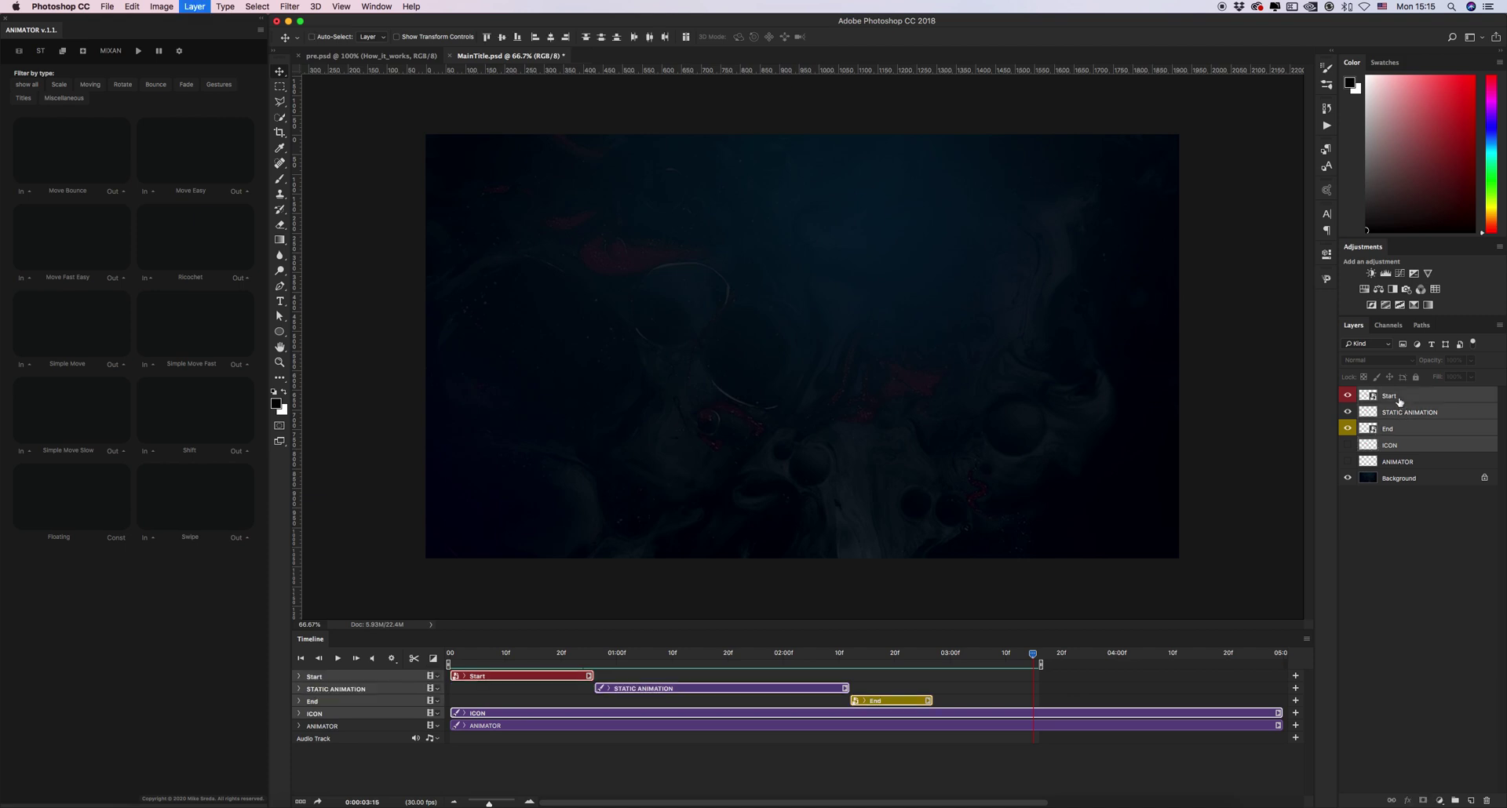
{"action": "key", "text": "BackSpace"}
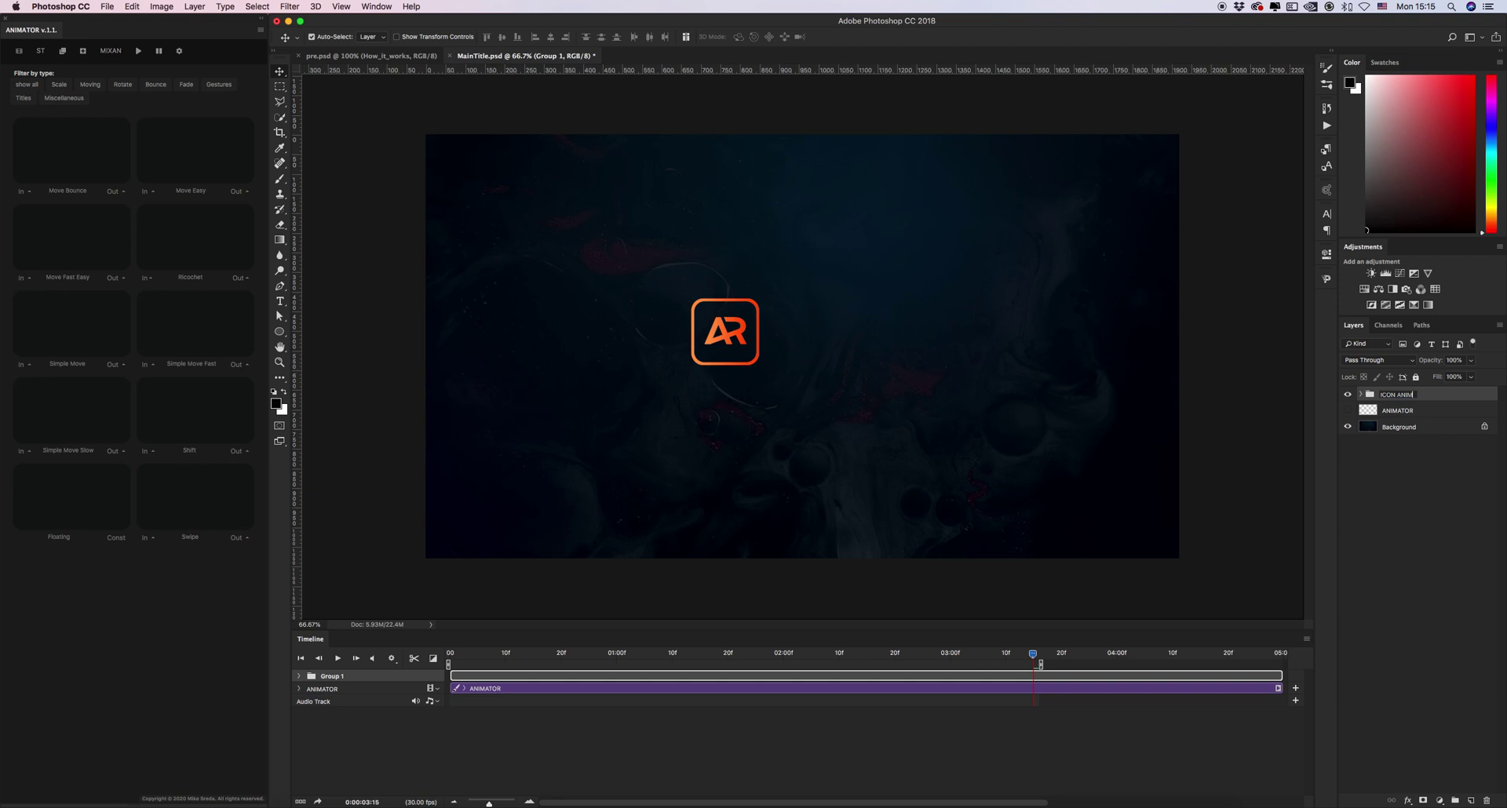
{"action": "left_click", "coordinate": [557, 628]}
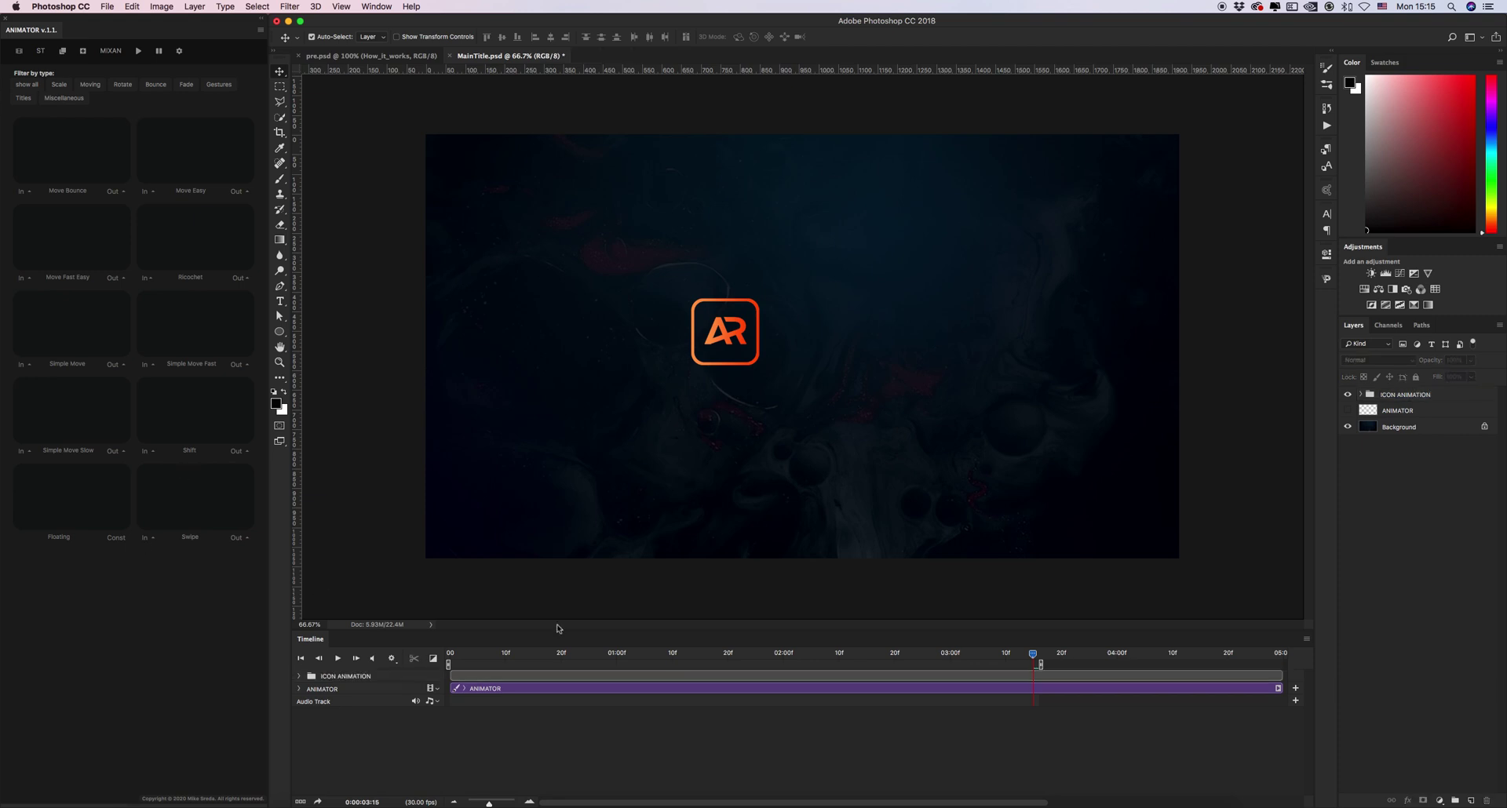
{"action": "left_click_drag", "start_coordinate": [1033, 656], "coordinate": [1032, 656]}
- With the playhead at 0, show ANIMATOR and apply Simple Move In from the left
{"action": "left_click_drag", "start_coordinate": [469, 661], "coordinate": [446, 658]}
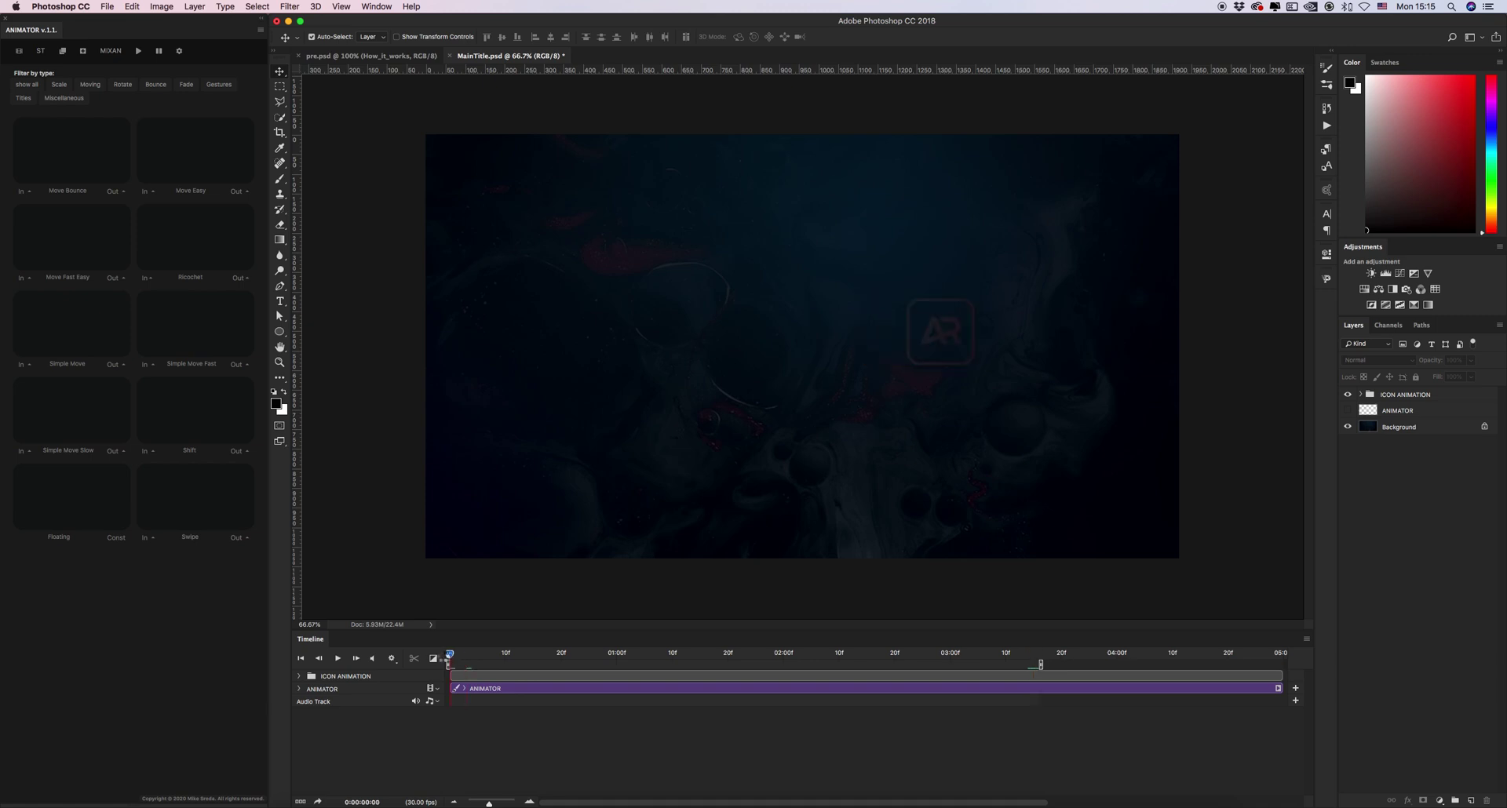
{"action": "left_click", "coordinate": [1381, 412]}
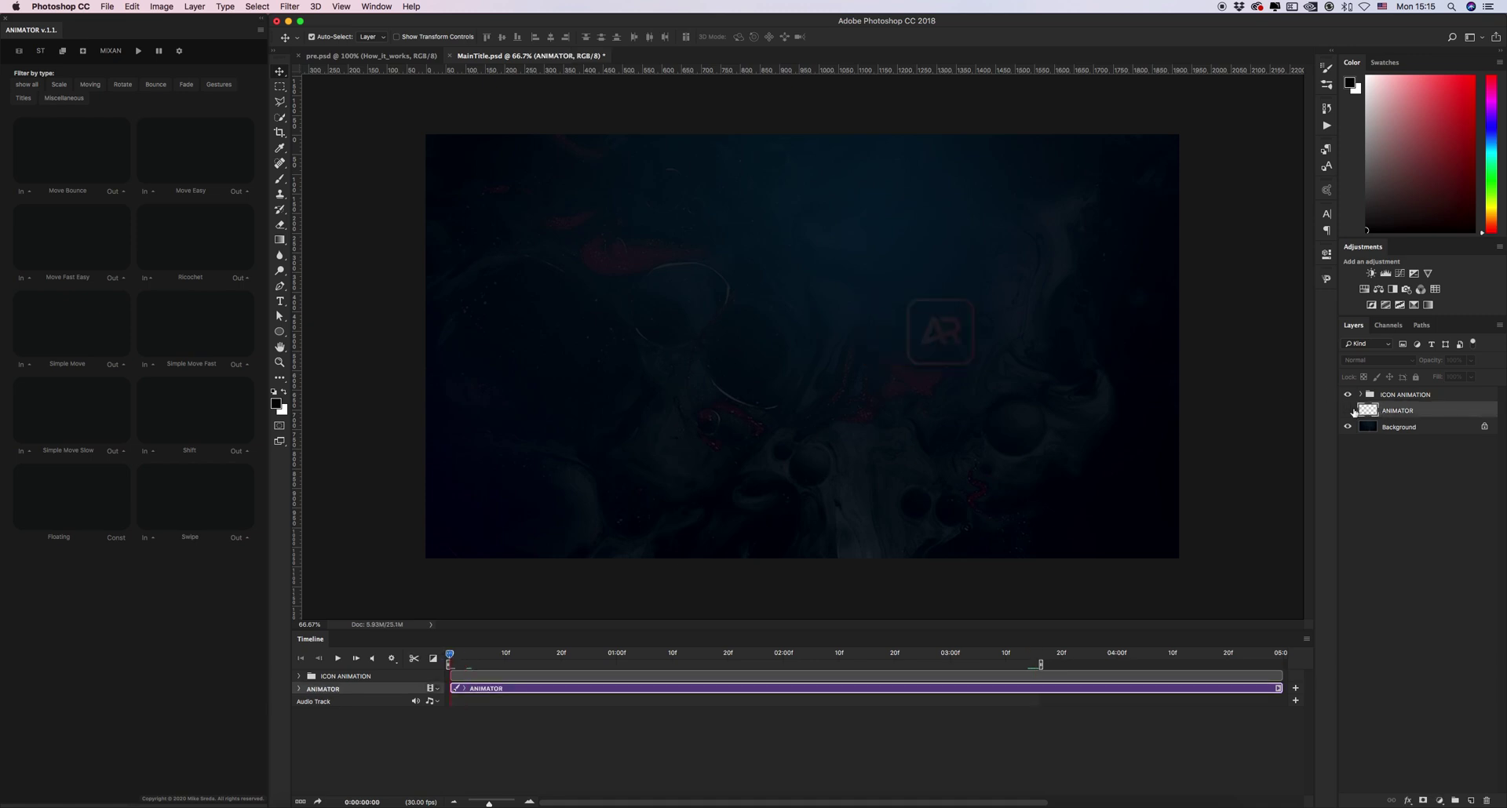
{"action": "left_click", "coordinate": [1349, 410]}
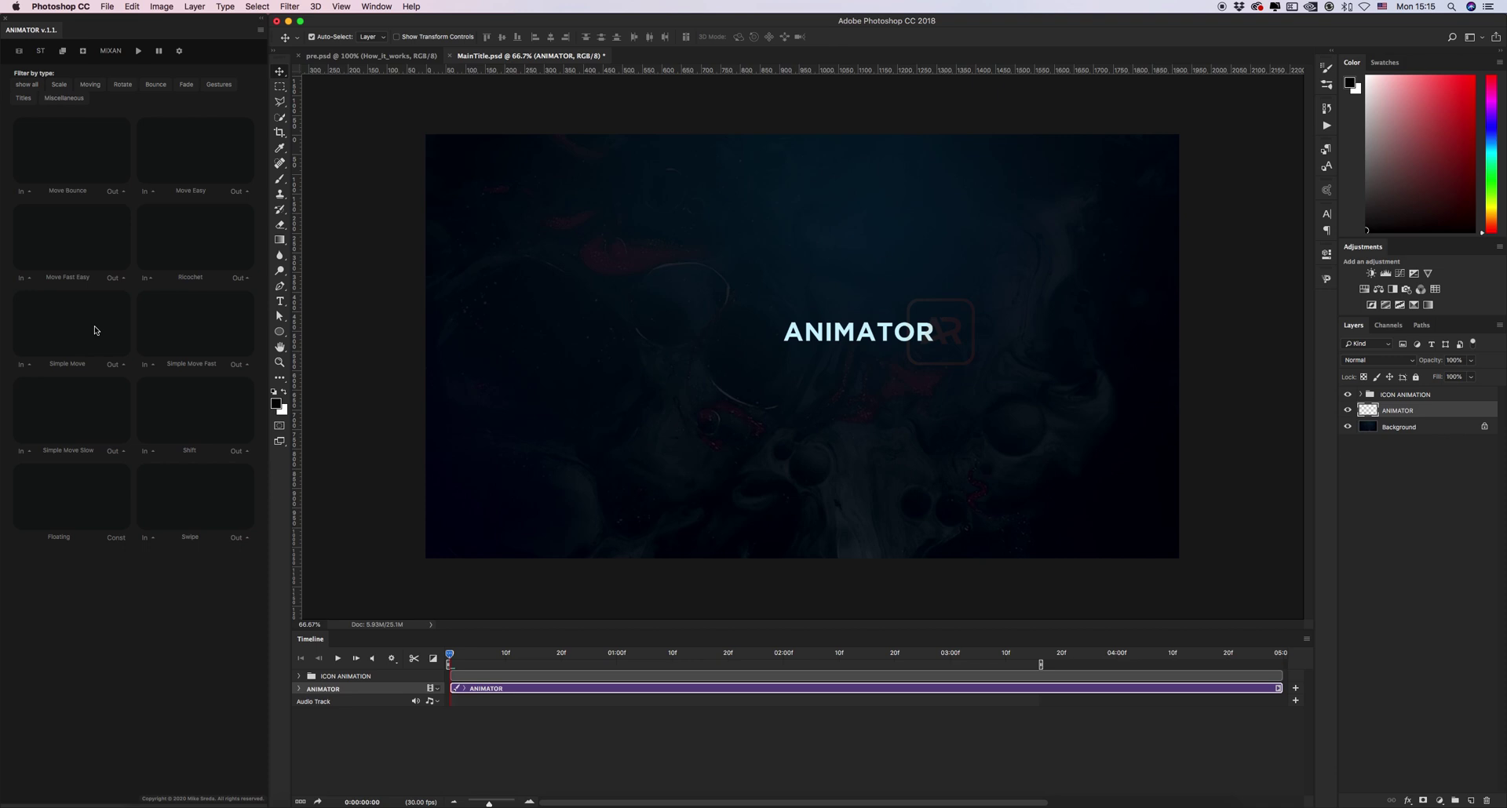
{"action": "left_click", "coordinate": [24, 364]}
{"action": "left_click", "coordinate": [28, 335]}
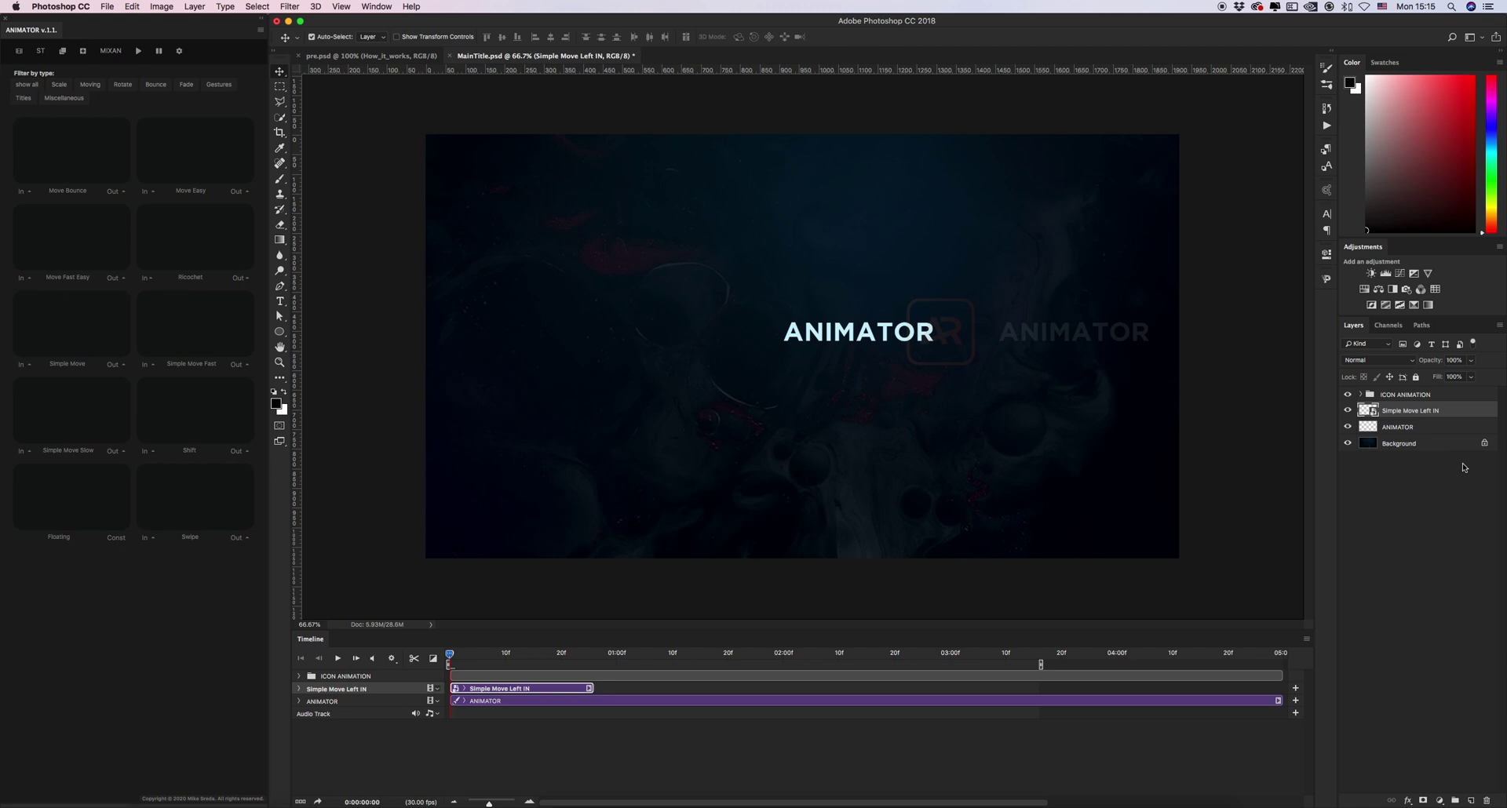
- Add a STATIC ANIMATION layer above the ANIMATOR text
{"action": "left_click", "coordinate": [1400, 429]}
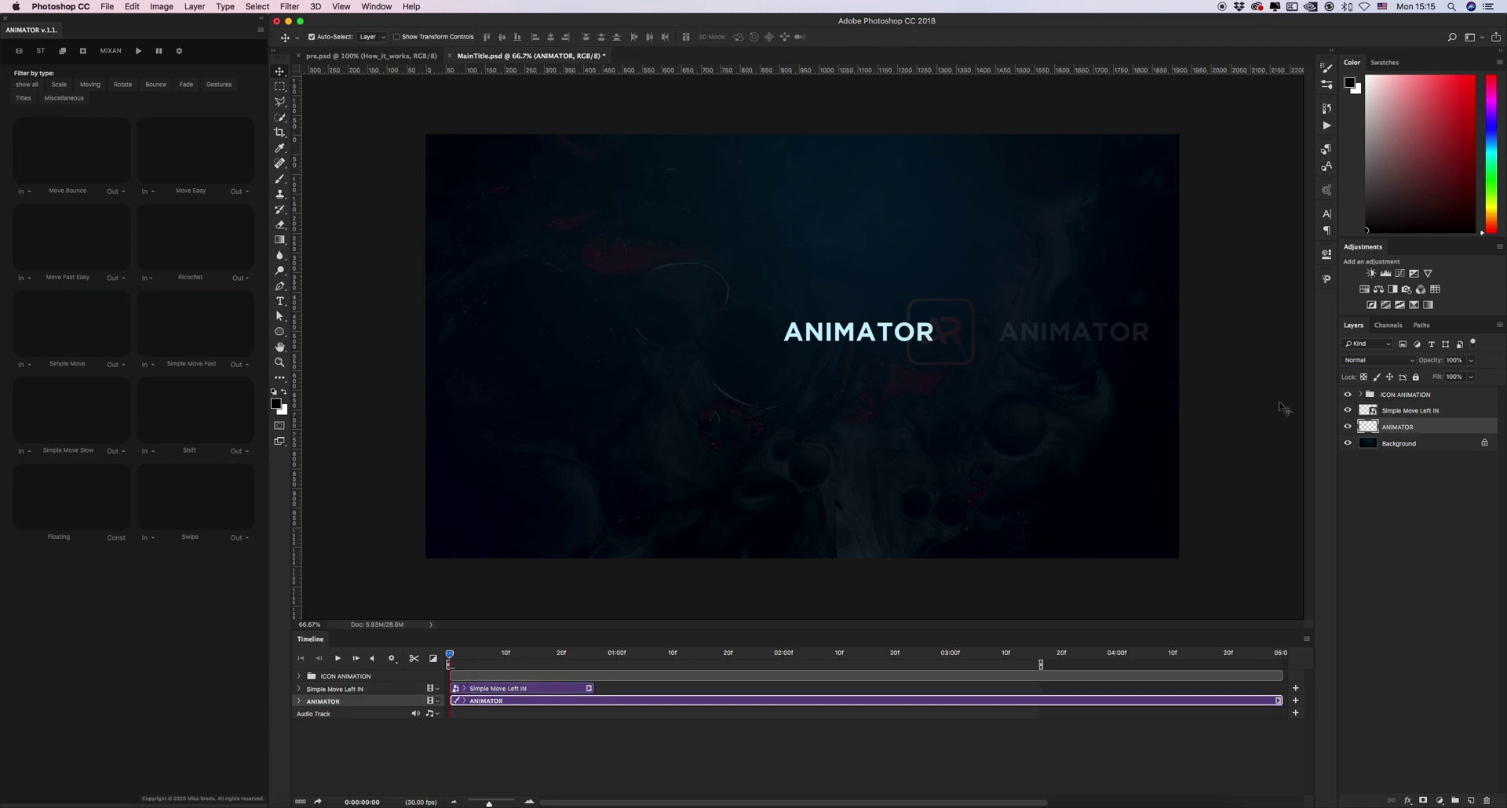
{"action": "left_click", "coordinate": [41, 51]}
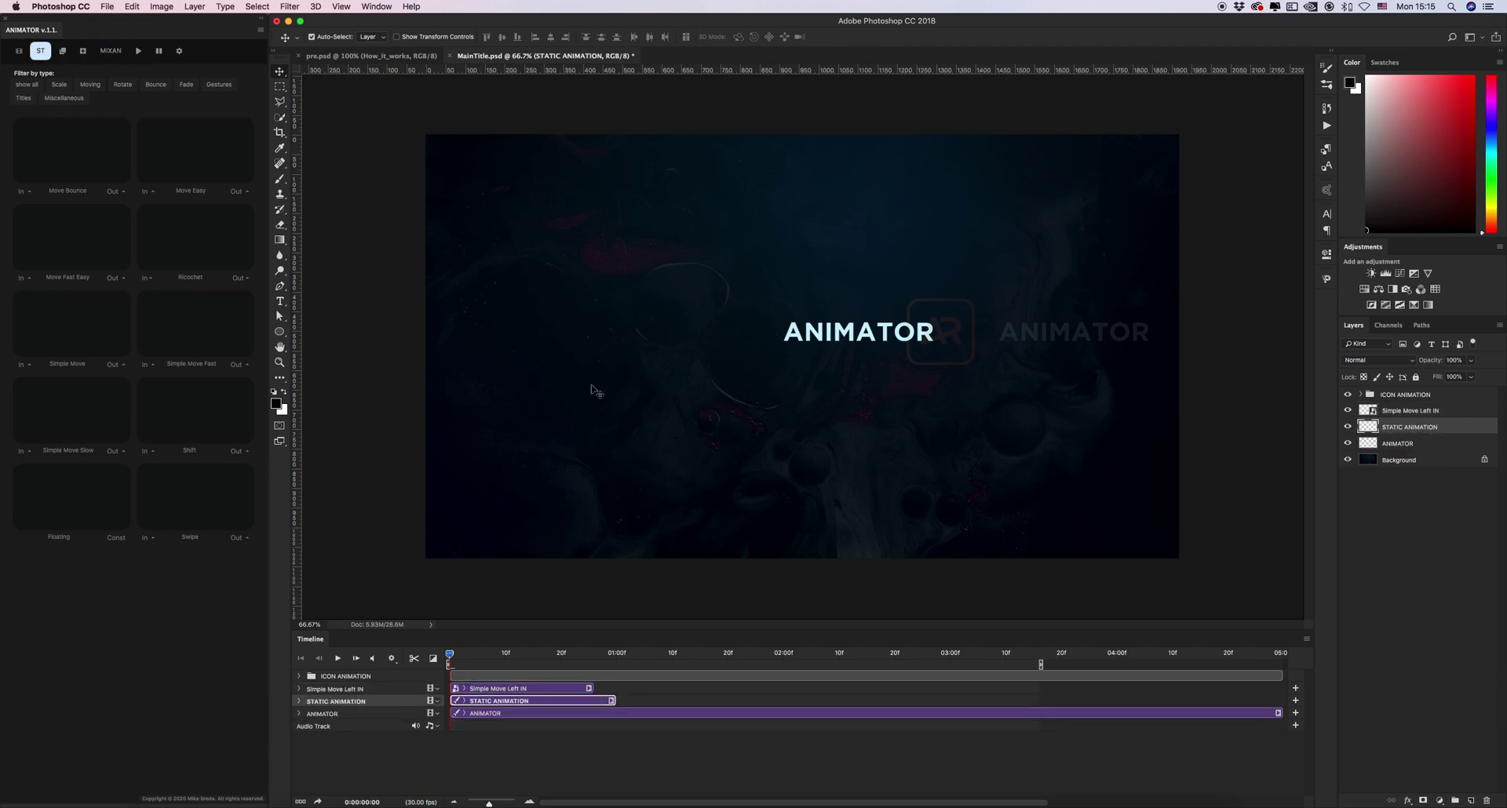
{"action": "left_click", "coordinate": [1409, 444]}
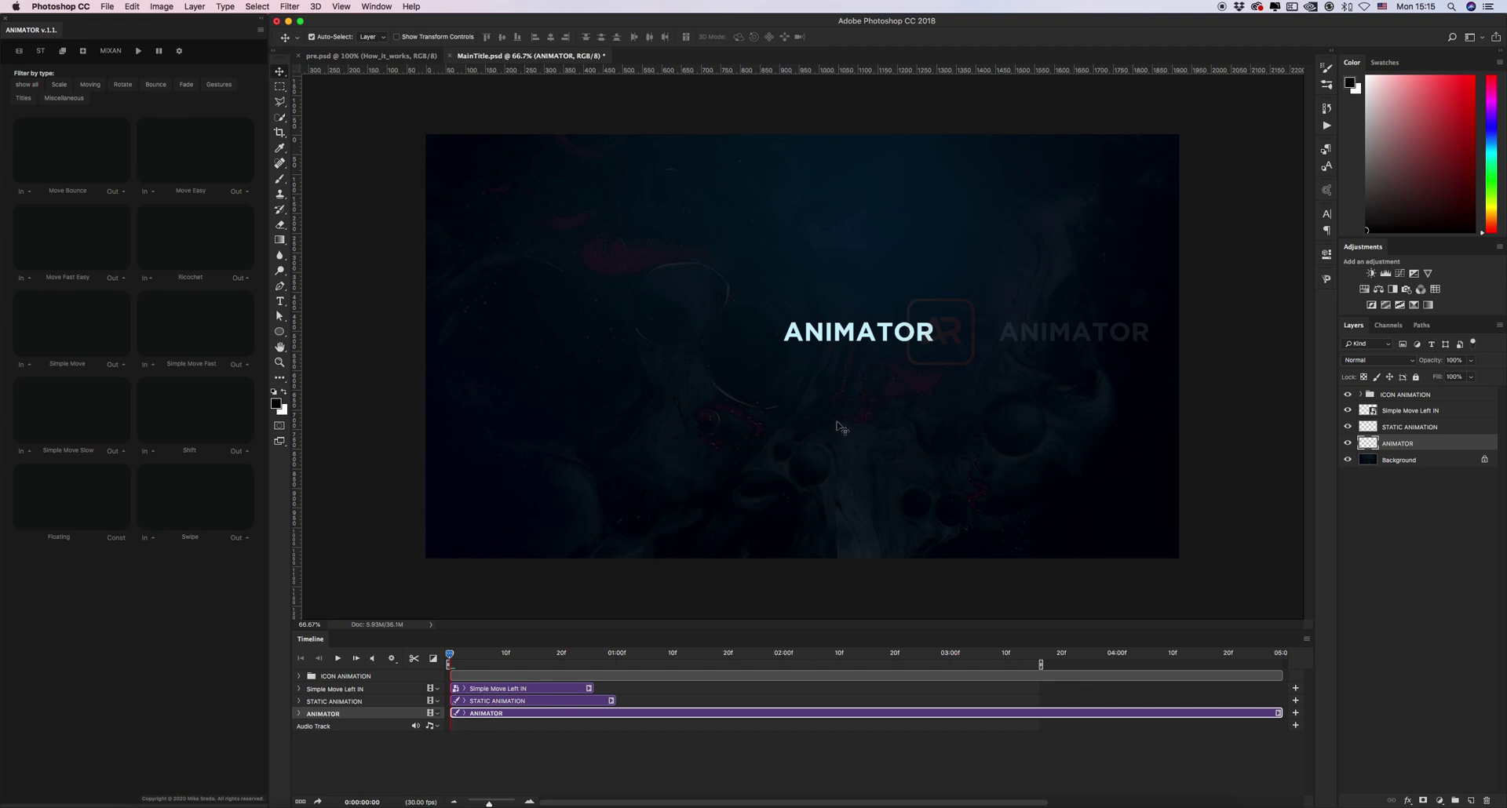
- Filter the presets to Fade and preview them before pausing
{"action": "left_click", "coordinate": [186, 84]}
{"action": "left_click", "coordinate": [138, 50]}
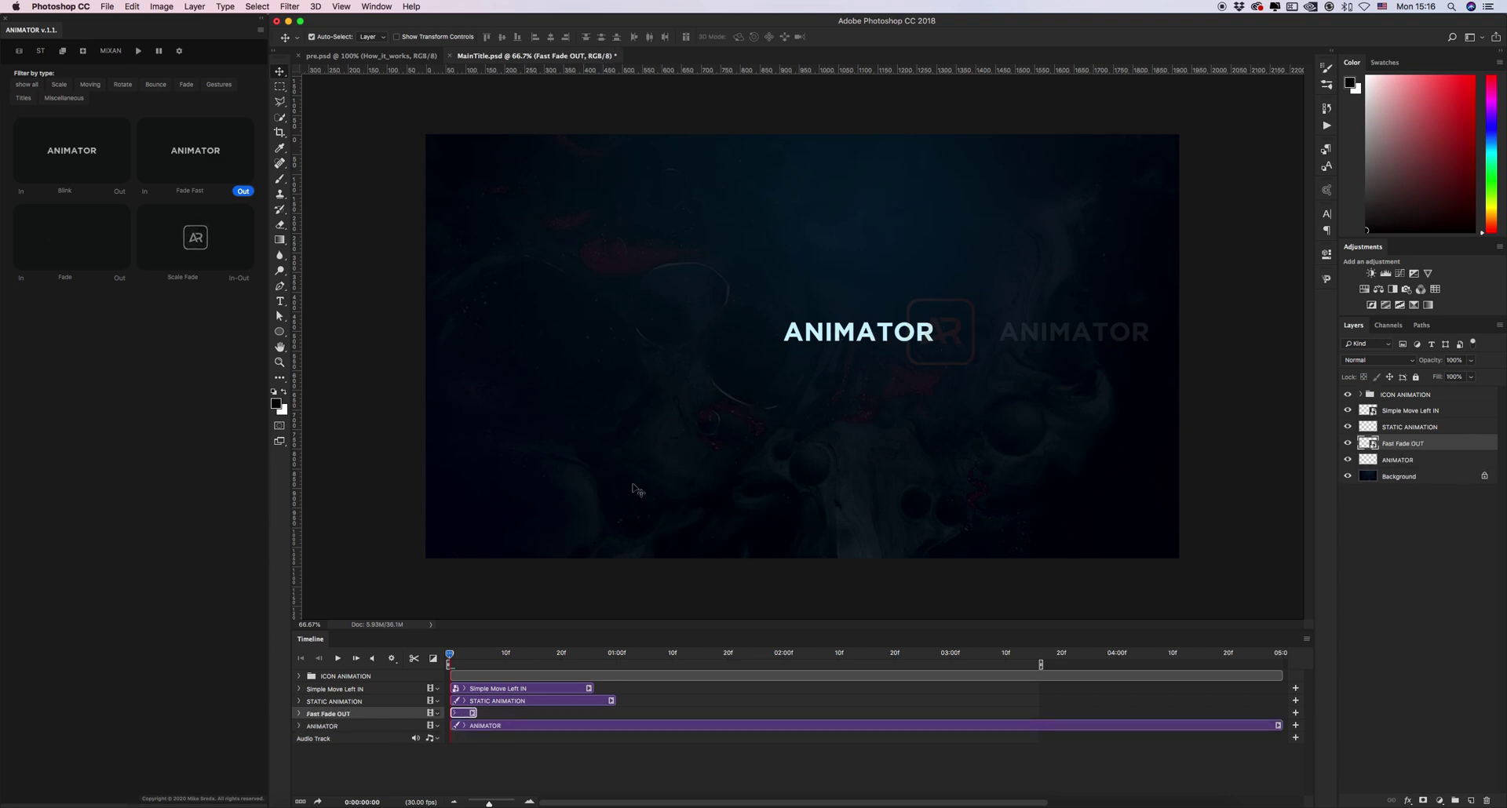
{"action": "left_click", "coordinate": [157, 52]}
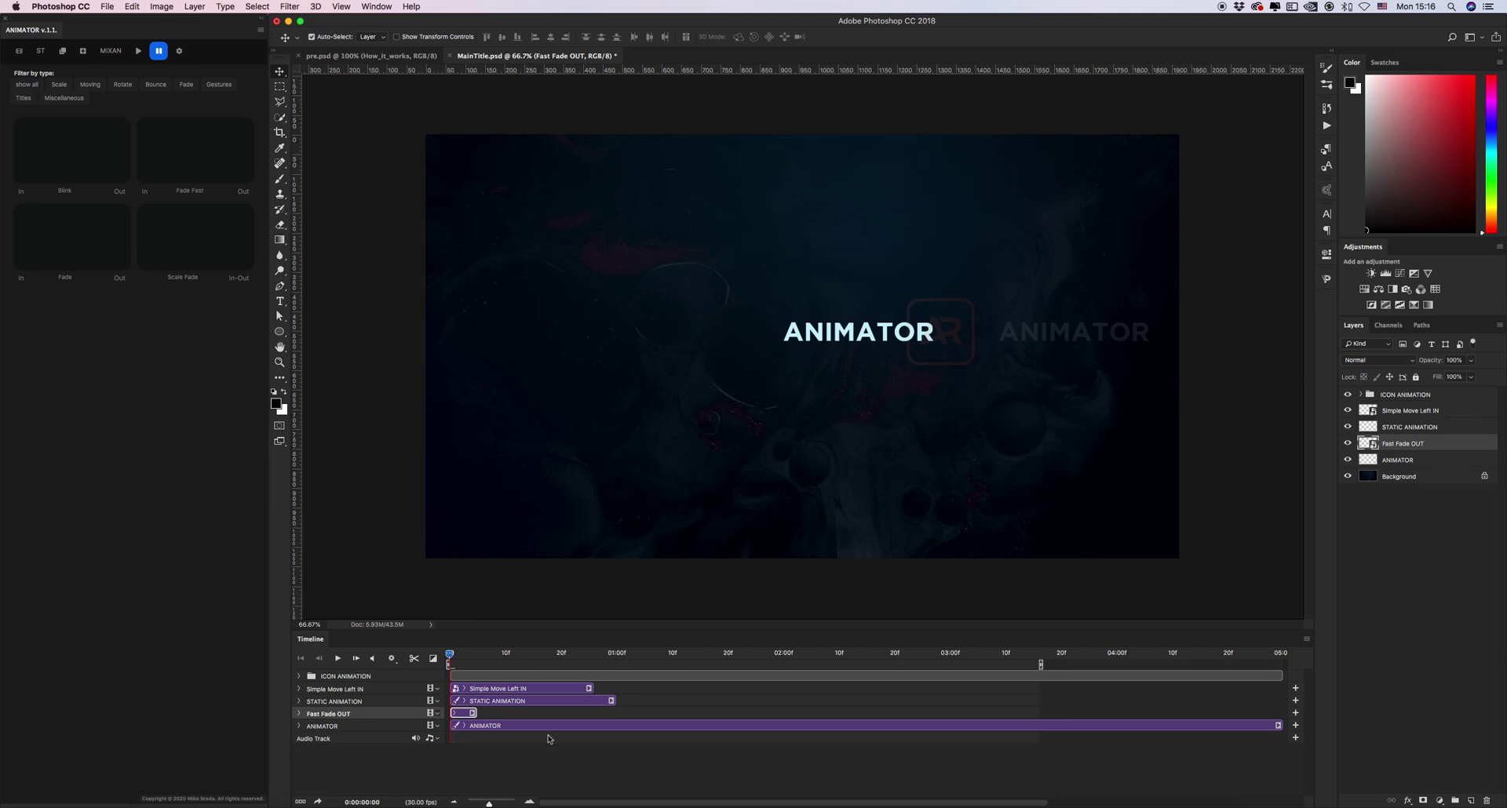
- Rename the text's Simple Move Left IN layer 'Start' and Fast Fade OUT layer 'End'
{"action": "double_click", "coordinate": [1398, 411]}
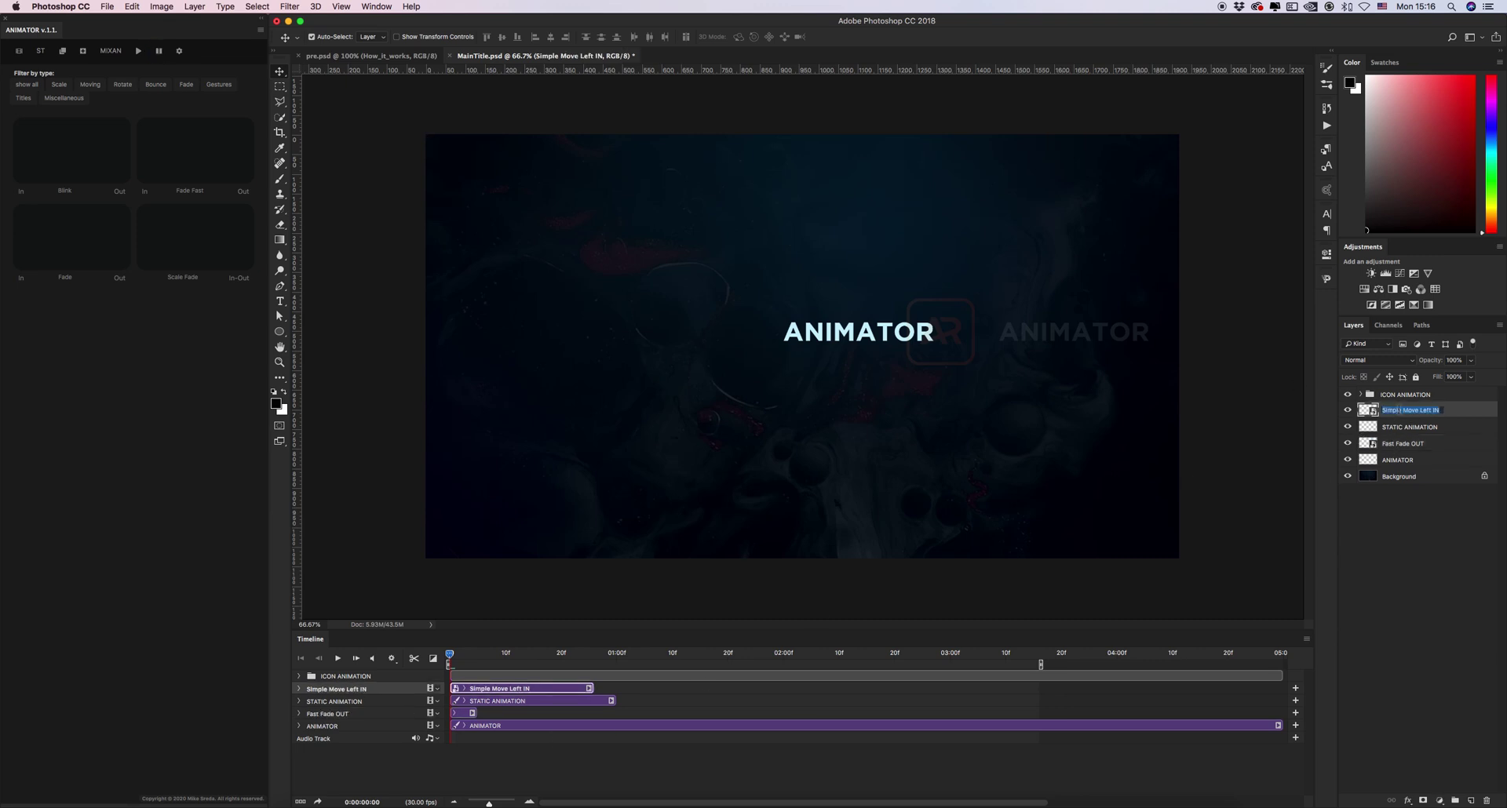
{"action": "type", "text": "Start"}
{"action": "key", "text": "Return"}
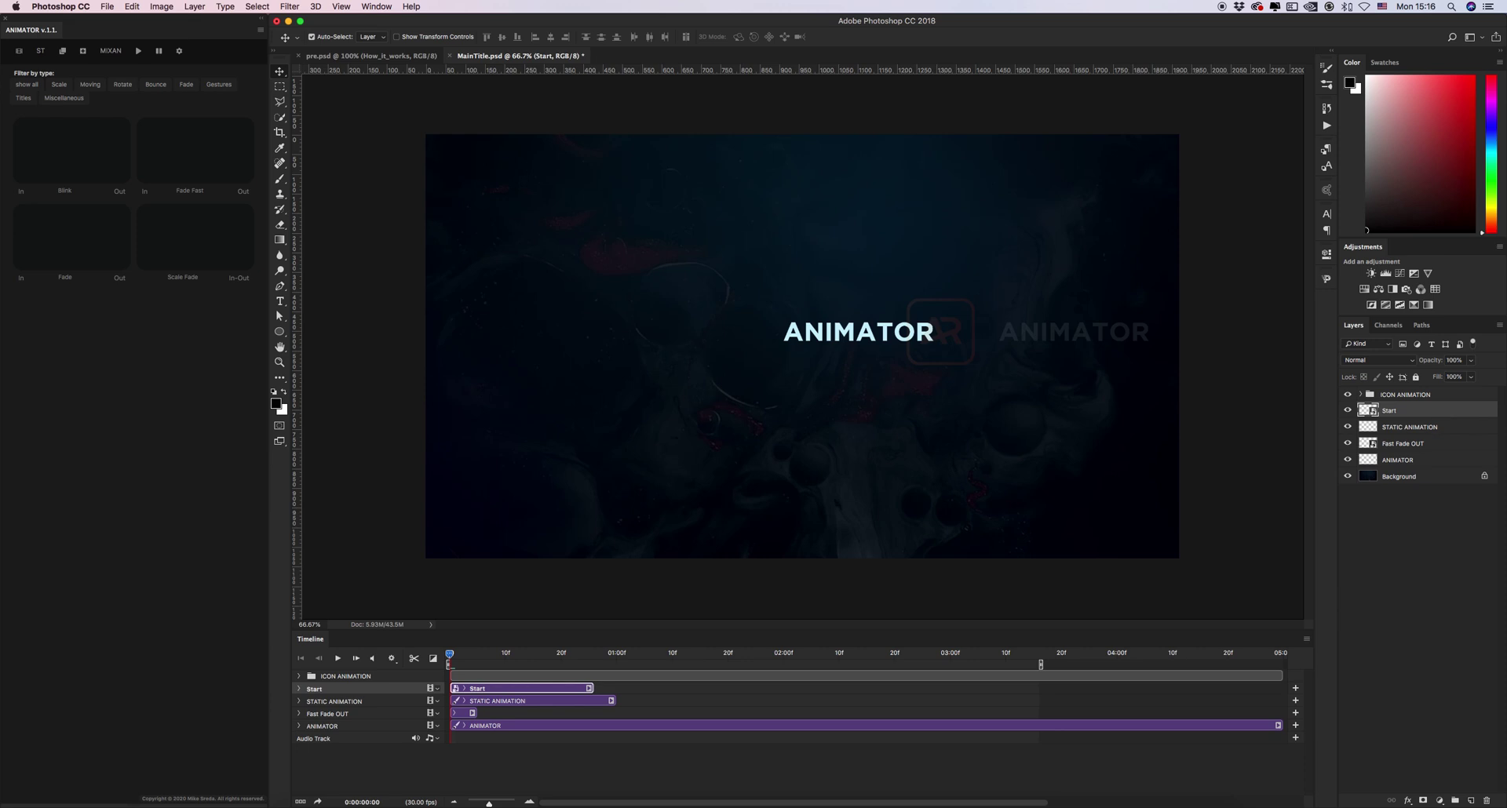
{"action": "double_click", "coordinate": [1402, 444]}
{"action": "type", "text": "End"}
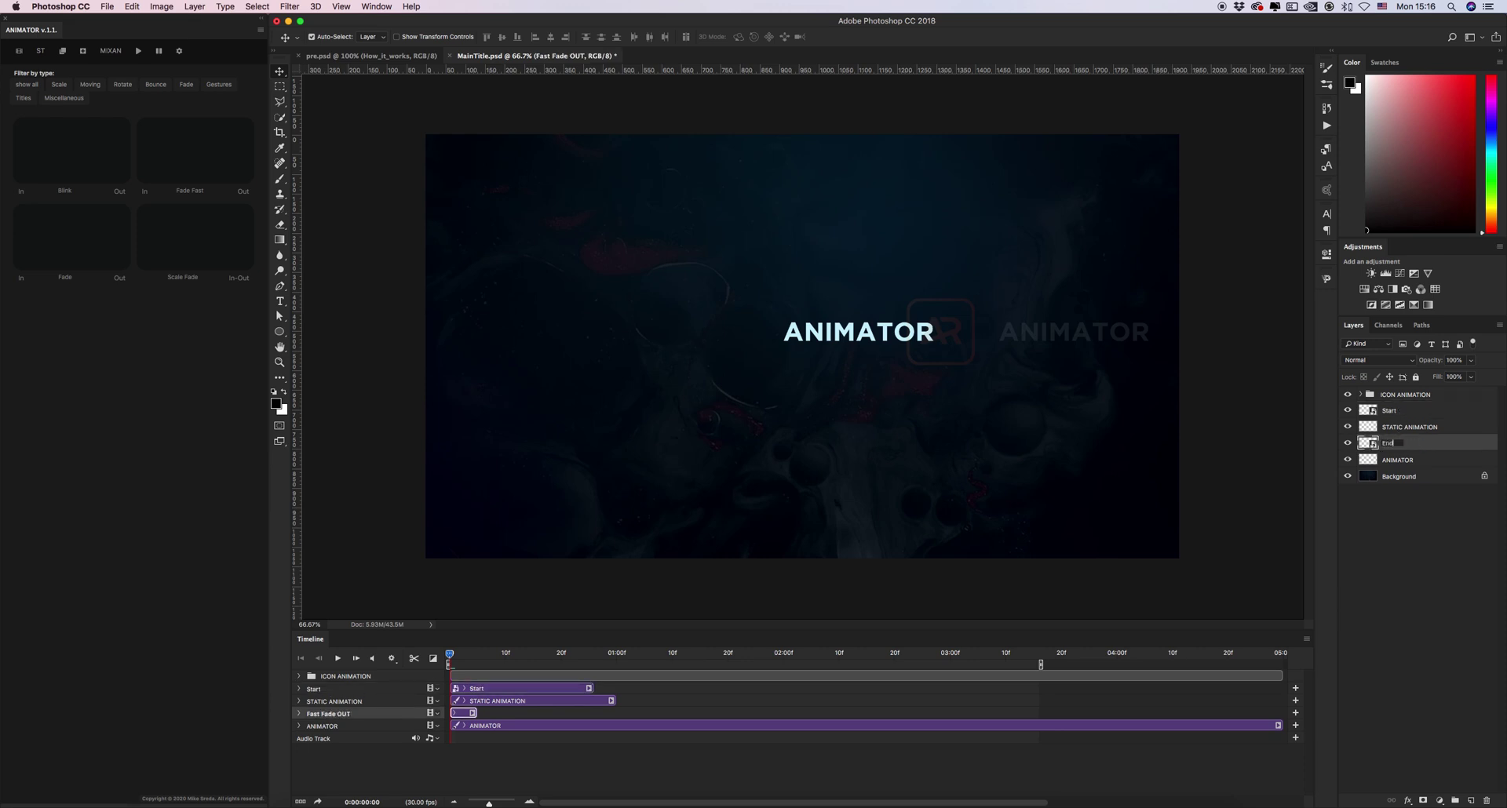
{"action": "key", "text": "Return"}
- Tag the text's Start layer red and End layer yellow
{"action": "right_click", "coordinate": [1347, 409]}
{"action": "left_click", "coordinate": [1379, 451]}
{"action": "right_click", "coordinate": [1347, 442]}
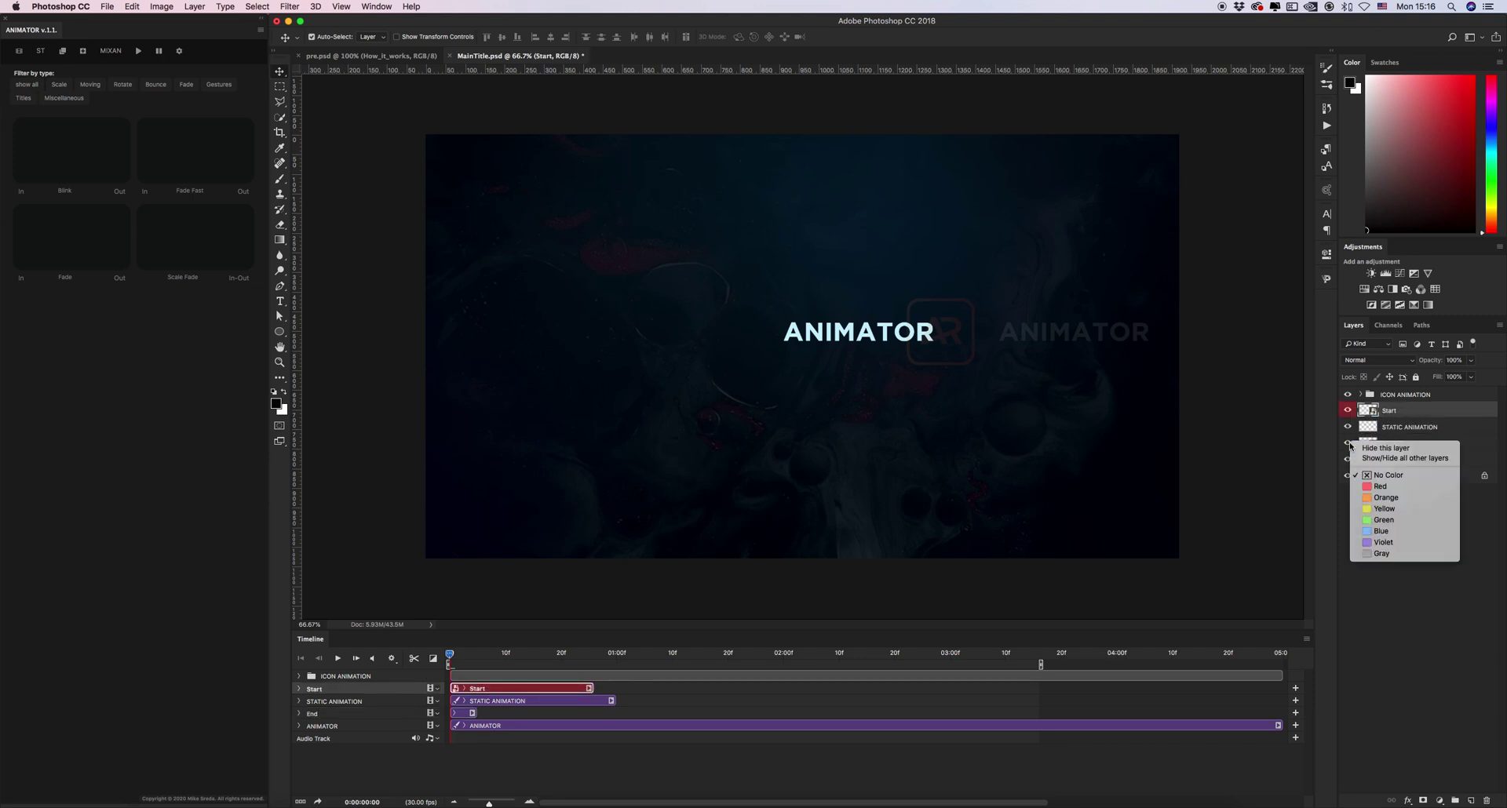
{"action": "left_click", "coordinate": [1384, 508]}
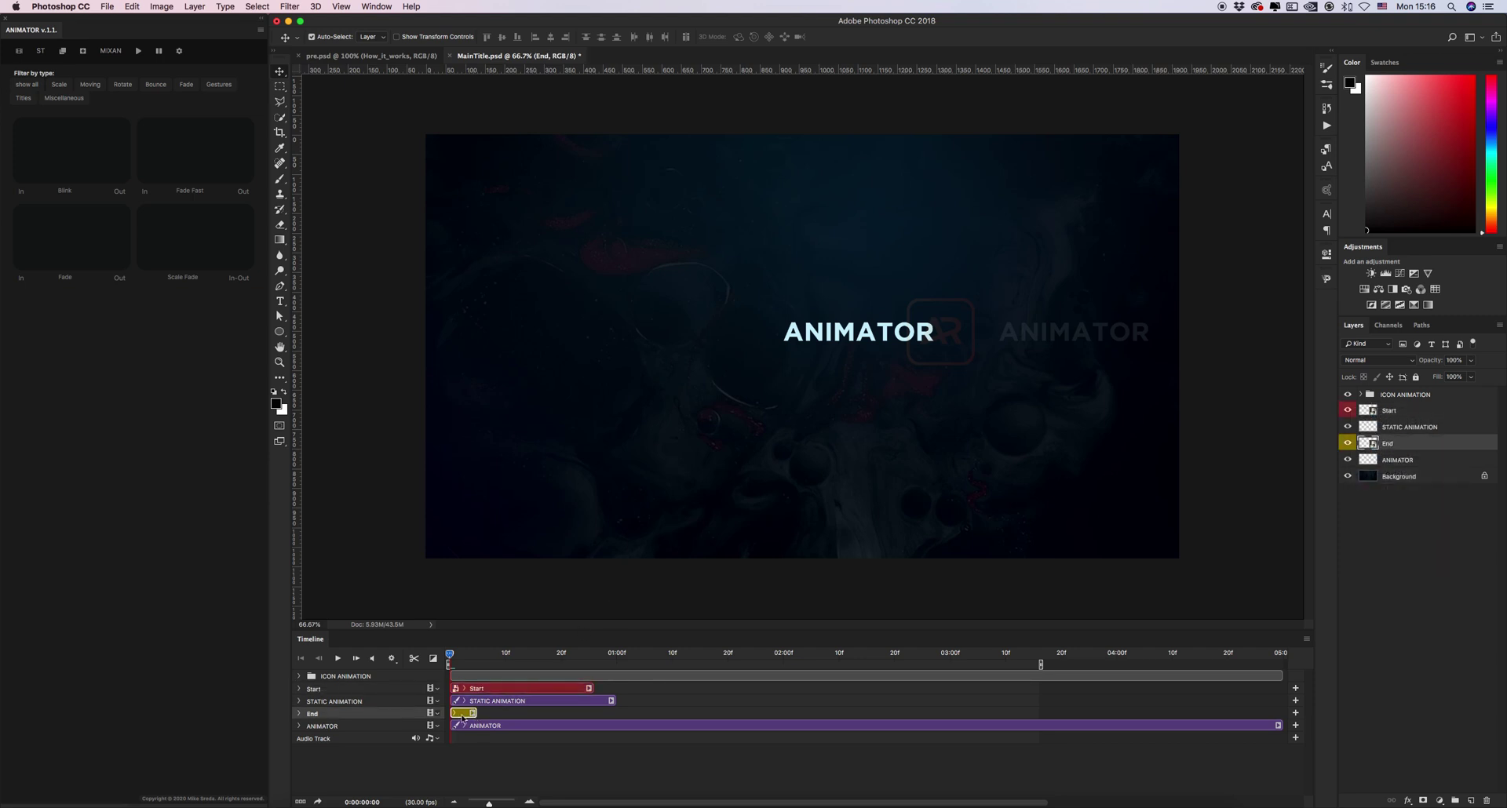
- Move the STATIC ANIMATION and End clips right so they follow Start
{"action": "left_click_drag", "start_coordinate": [504, 714], "coordinate": [628, 713]}
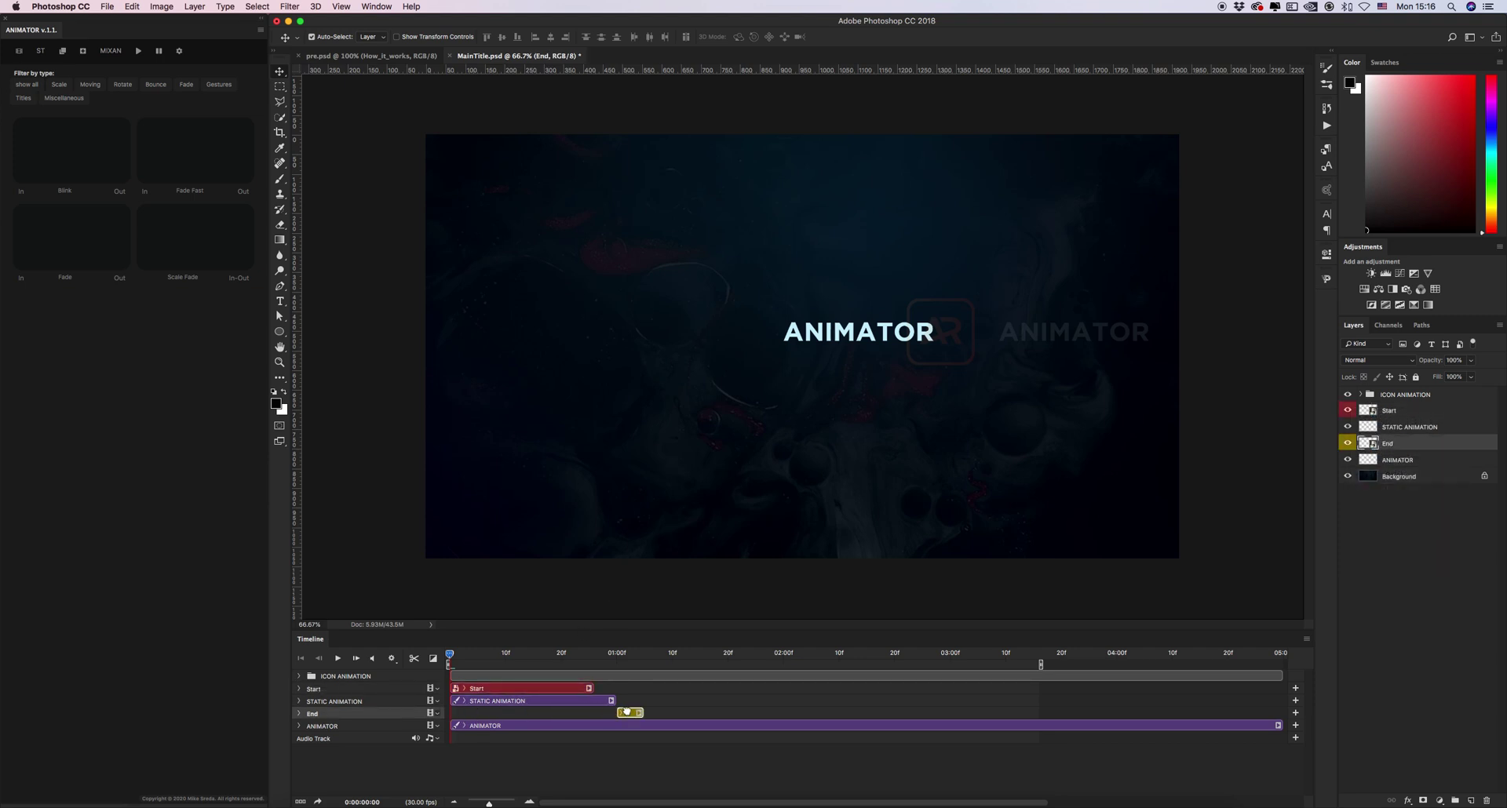
{"action": "left_click", "coordinate": [575, 701]}
{"action": "left_click", "coordinate": [633, 715], "text": "shift"}
{"action": "left_click_drag", "start_coordinate": [583, 700], "coordinate": [699, 697]}
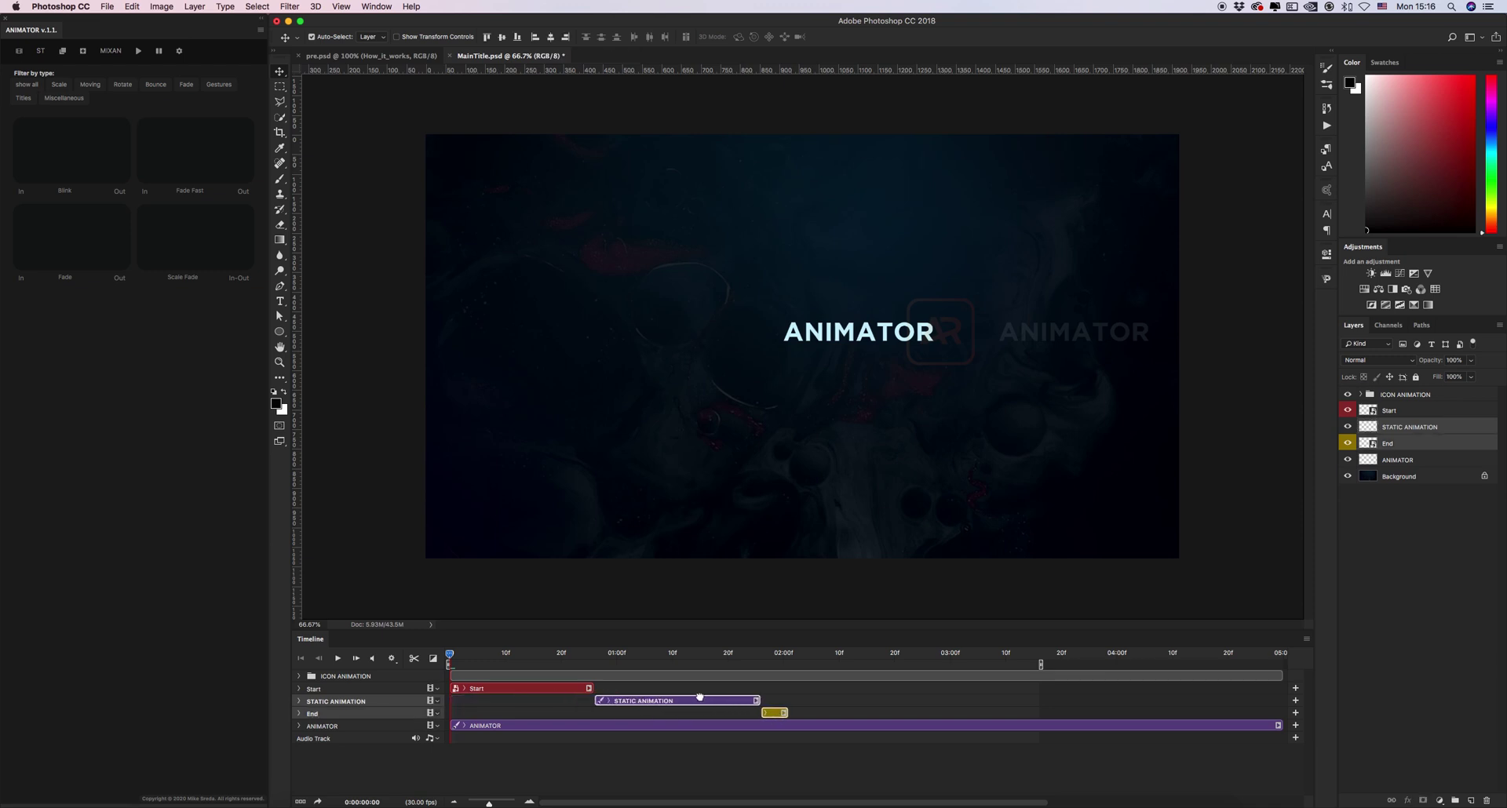
- Hide the ANIMATOR text layer and select its Start, STATIC ANIMATION and End layers
{"action": "left_click", "coordinate": [1386, 462]}
{"action": "left_click", "coordinate": [1347, 460]}
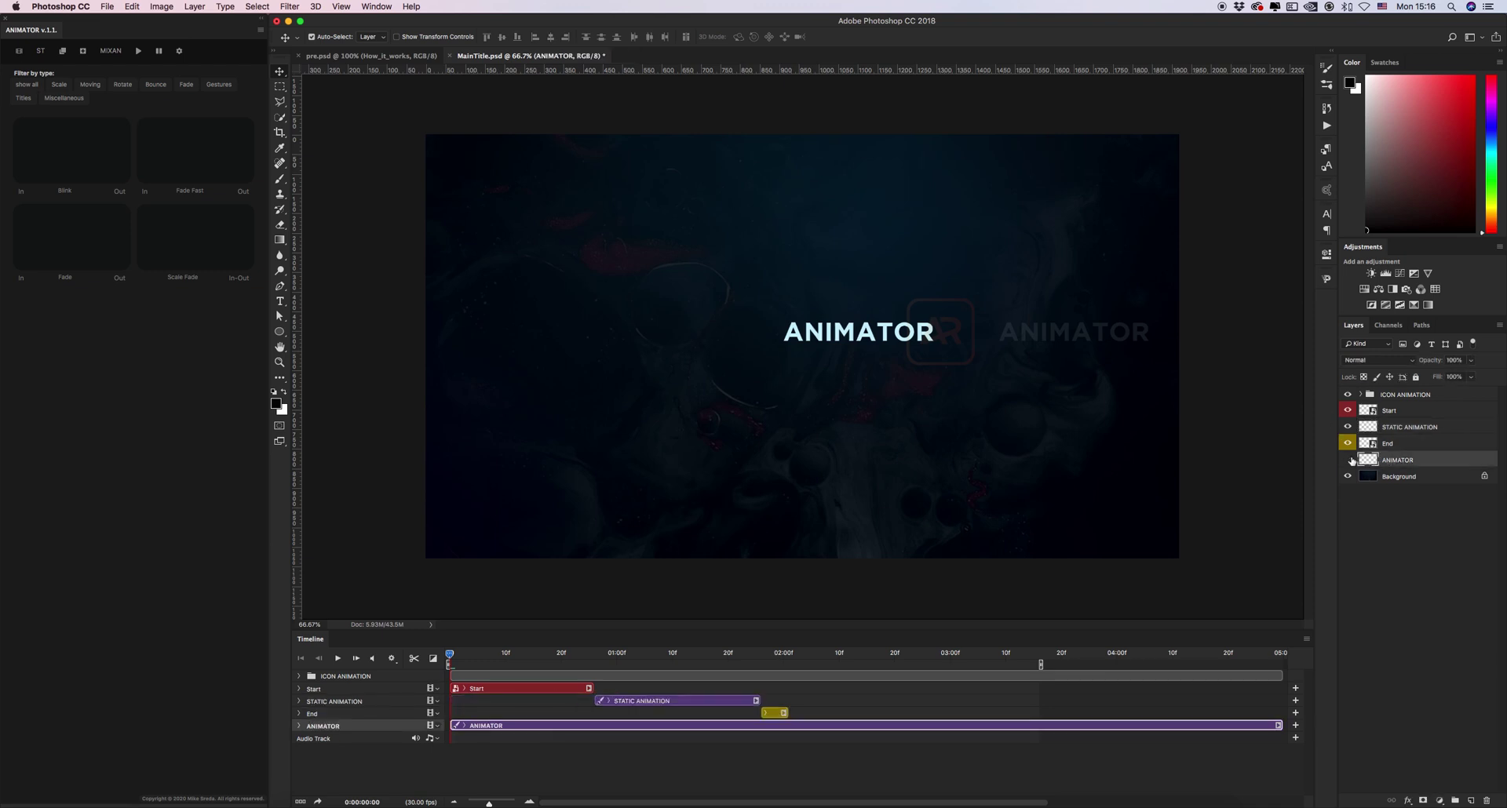
{"action": "left_click", "coordinate": [576, 689]}
{"action": "left_click", "coordinate": [765, 712], "text": "shift"}
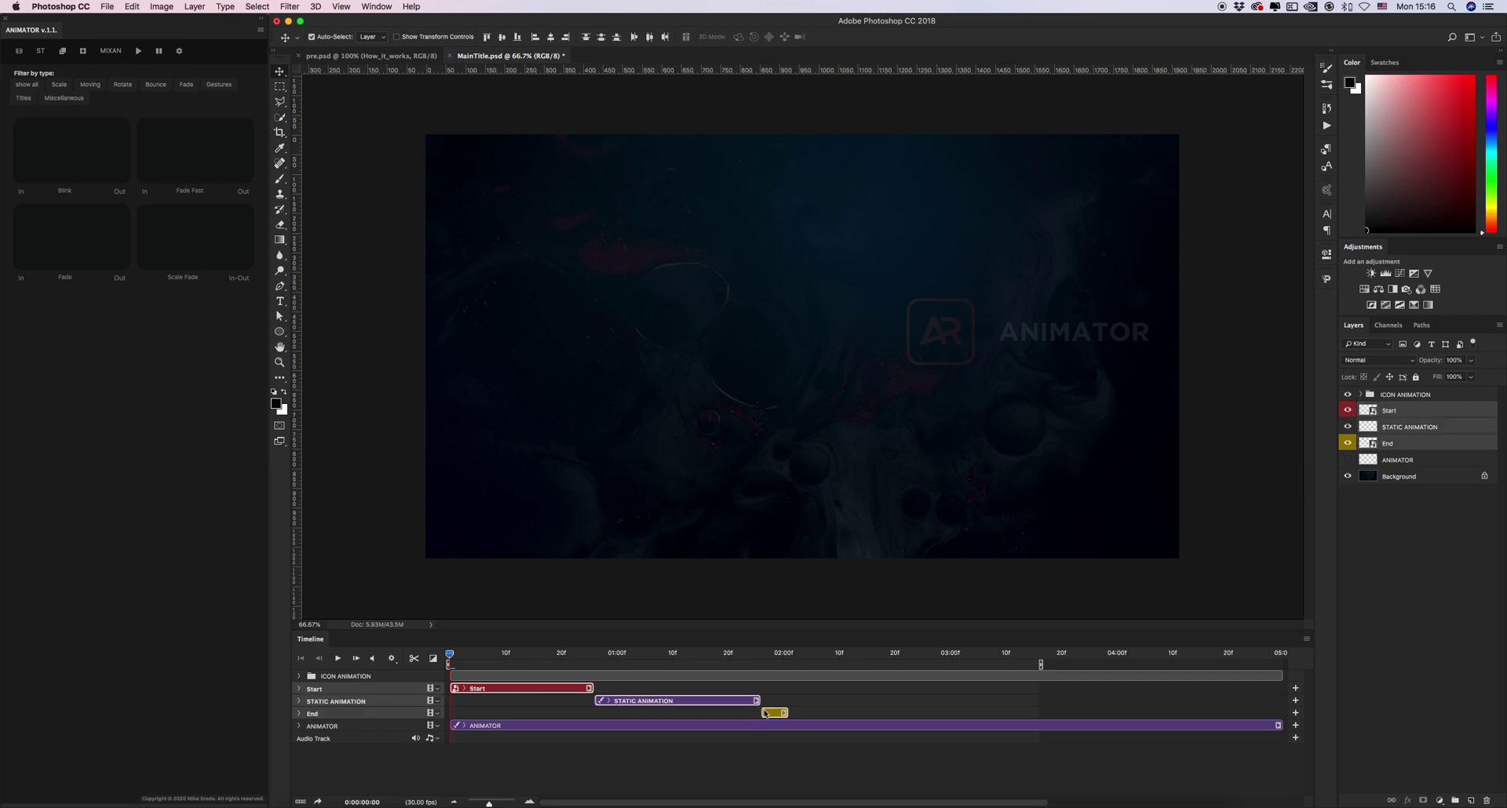
{"action": "left_click", "coordinate": [542, 694]}
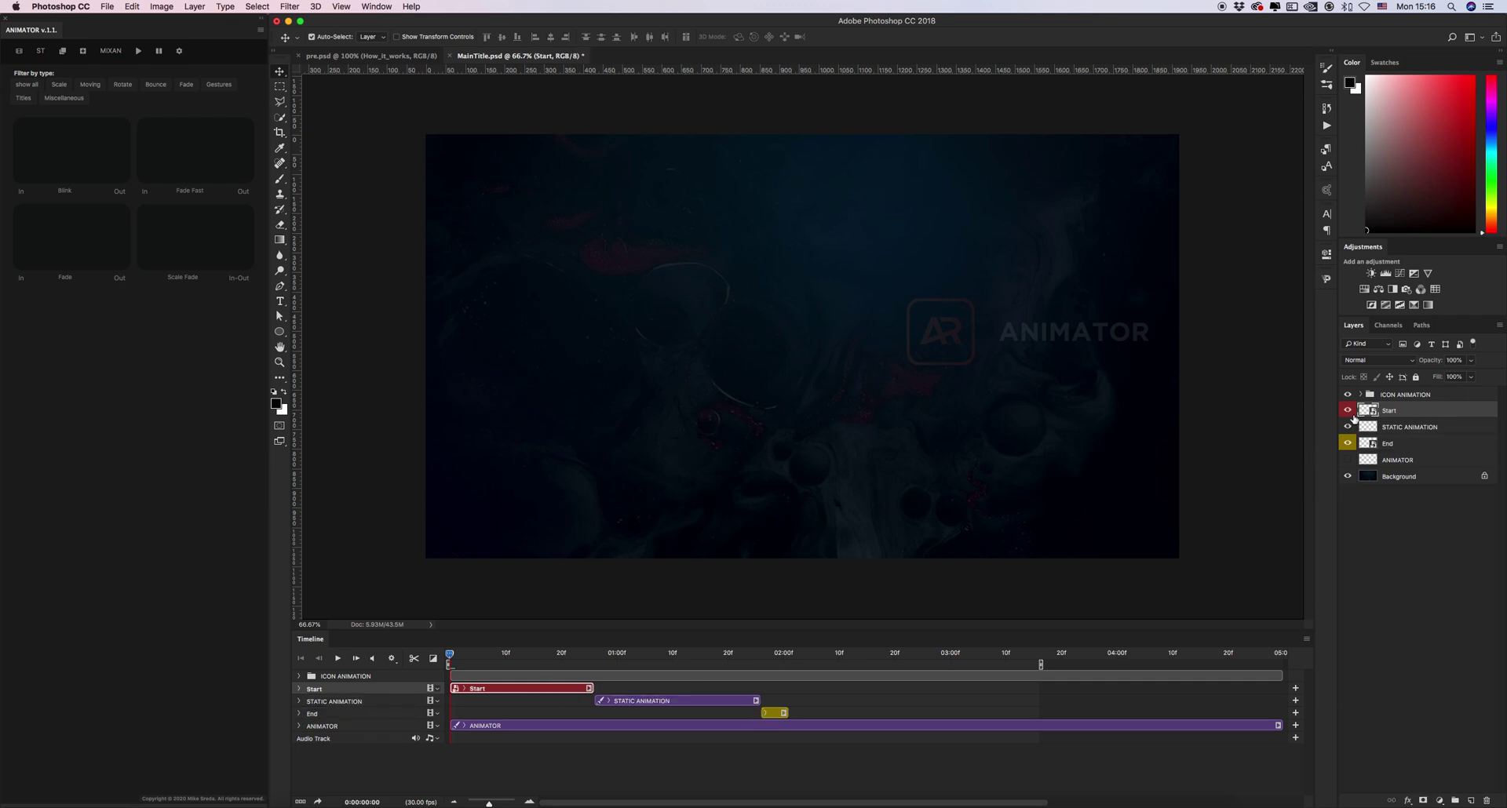
{"action": "left_click", "coordinate": [1397, 443], "text": "shift"}
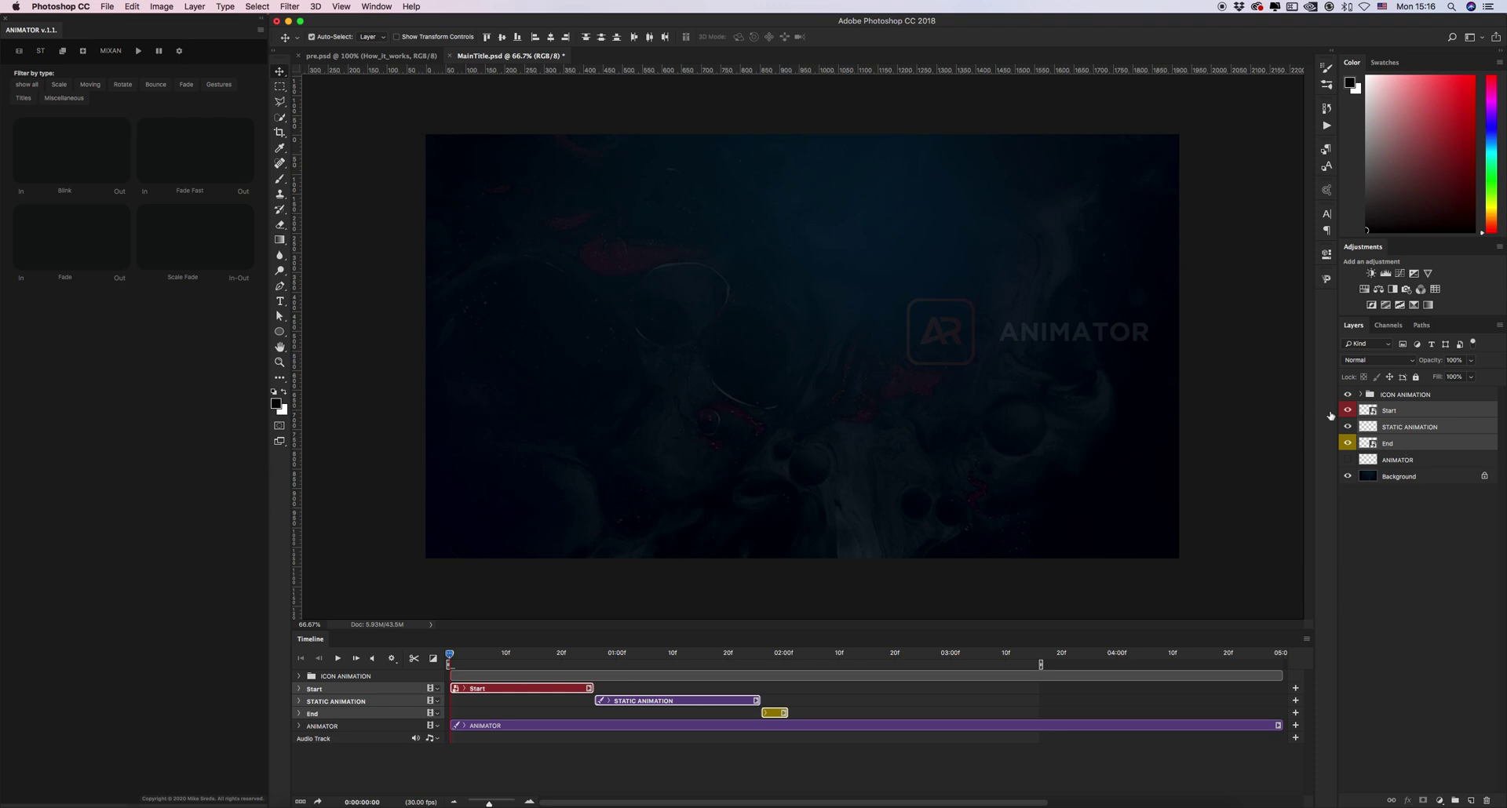
{"action": "left_click", "coordinate": [1361, 395]}
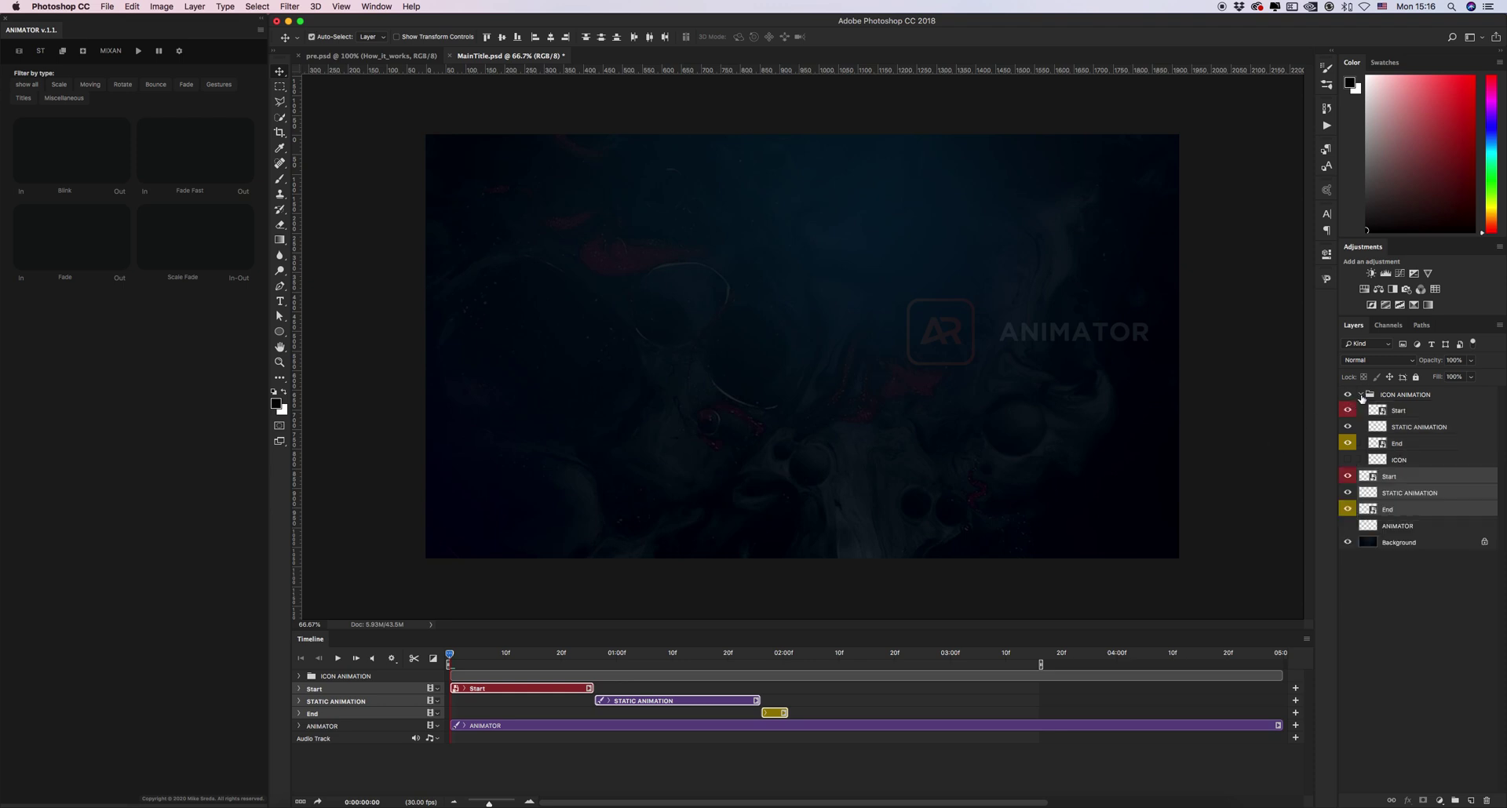
{"action": "left_click", "coordinate": [1361, 395]}
- Delay the text's Start clip slightly, scrubbing the playhead to check the result
{"action": "left_click_drag", "start_coordinate": [453, 652], "coordinate": [785, 654]}
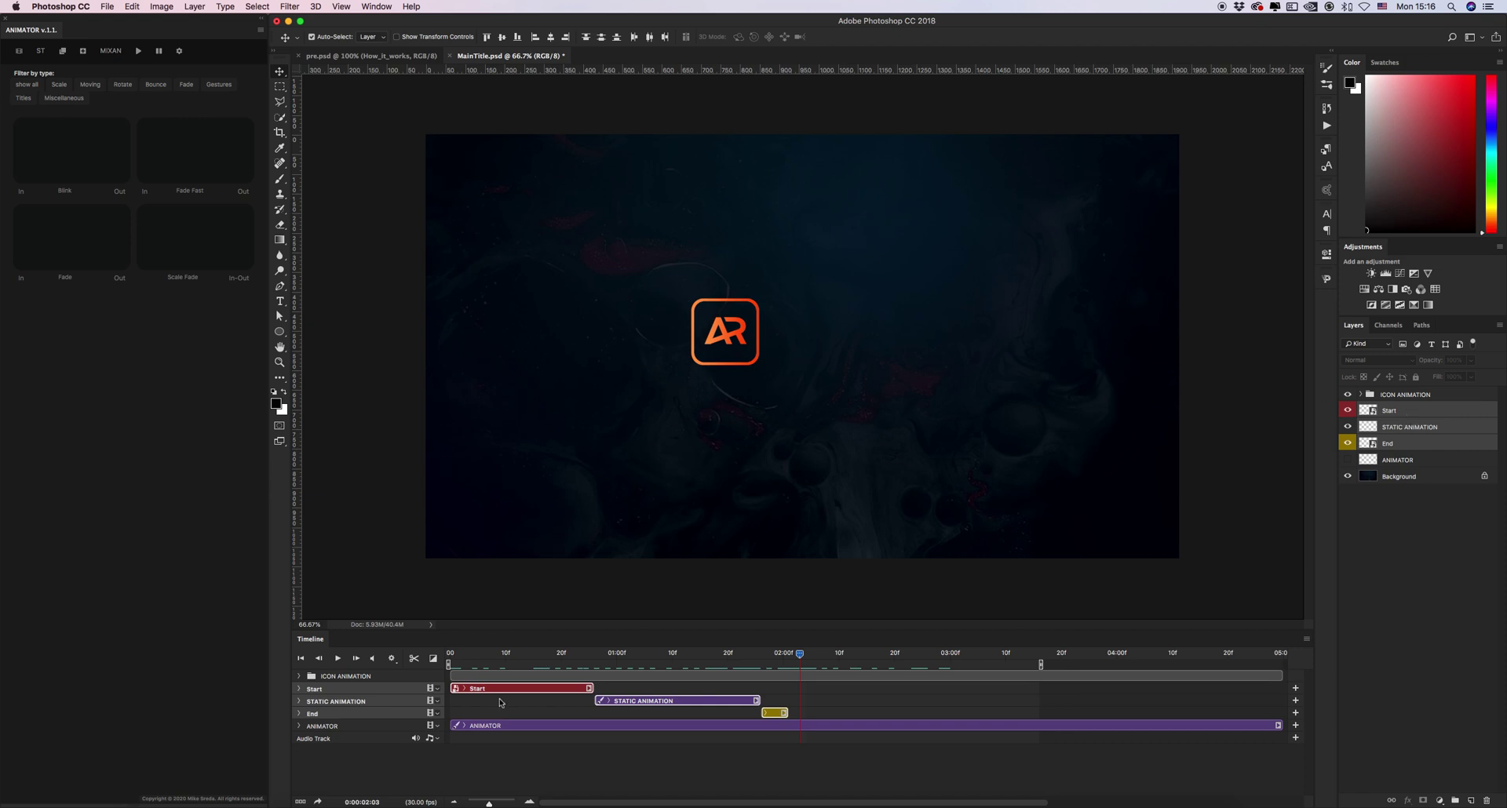
{"action": "left_click_drag", "start_coordinate": [501, 687], "coordinate": [533, 688]}
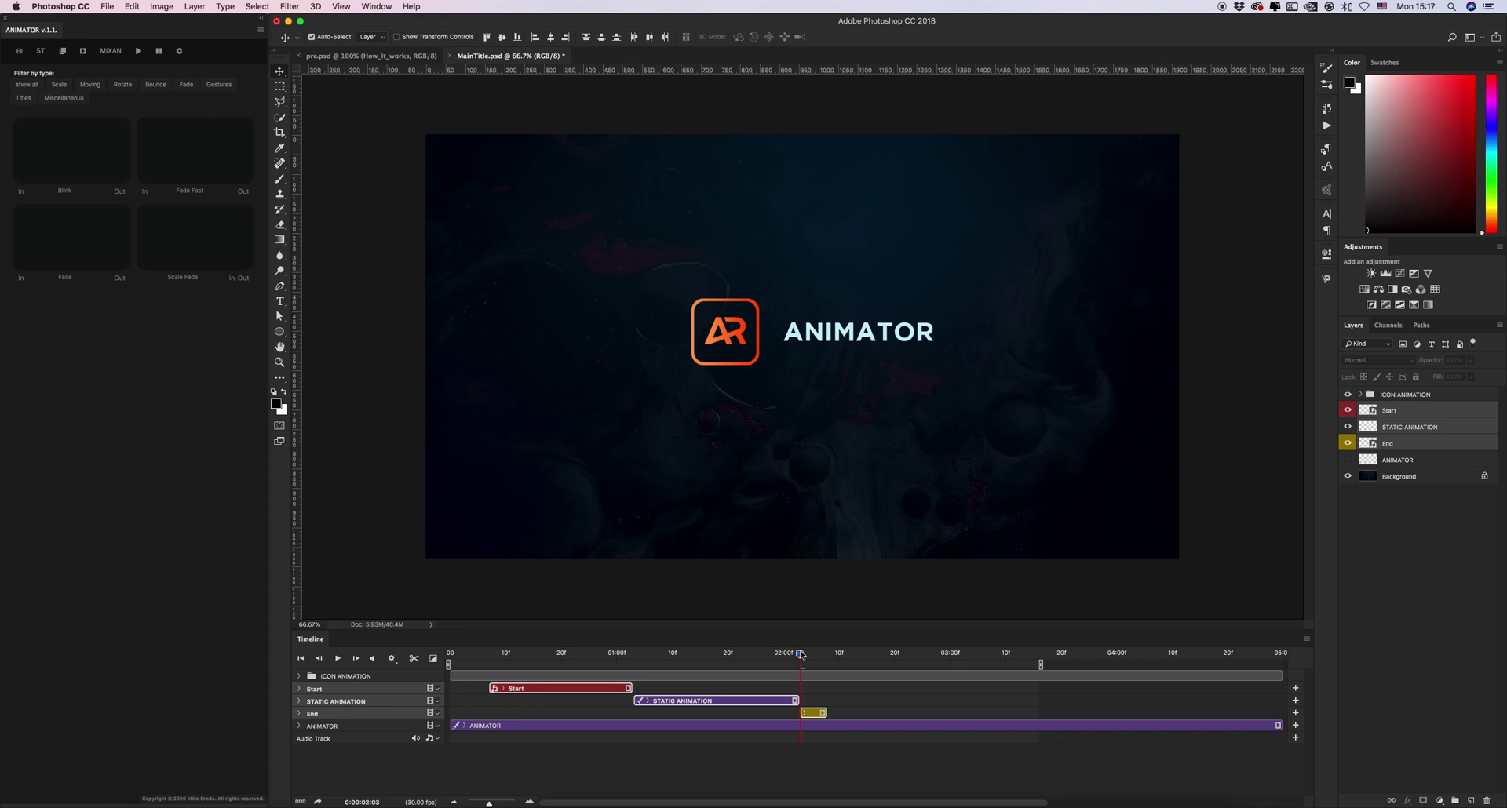
{"action": "left_click_drag", "start_coordinate": [800, 654], "coordinate": [966, 645]}
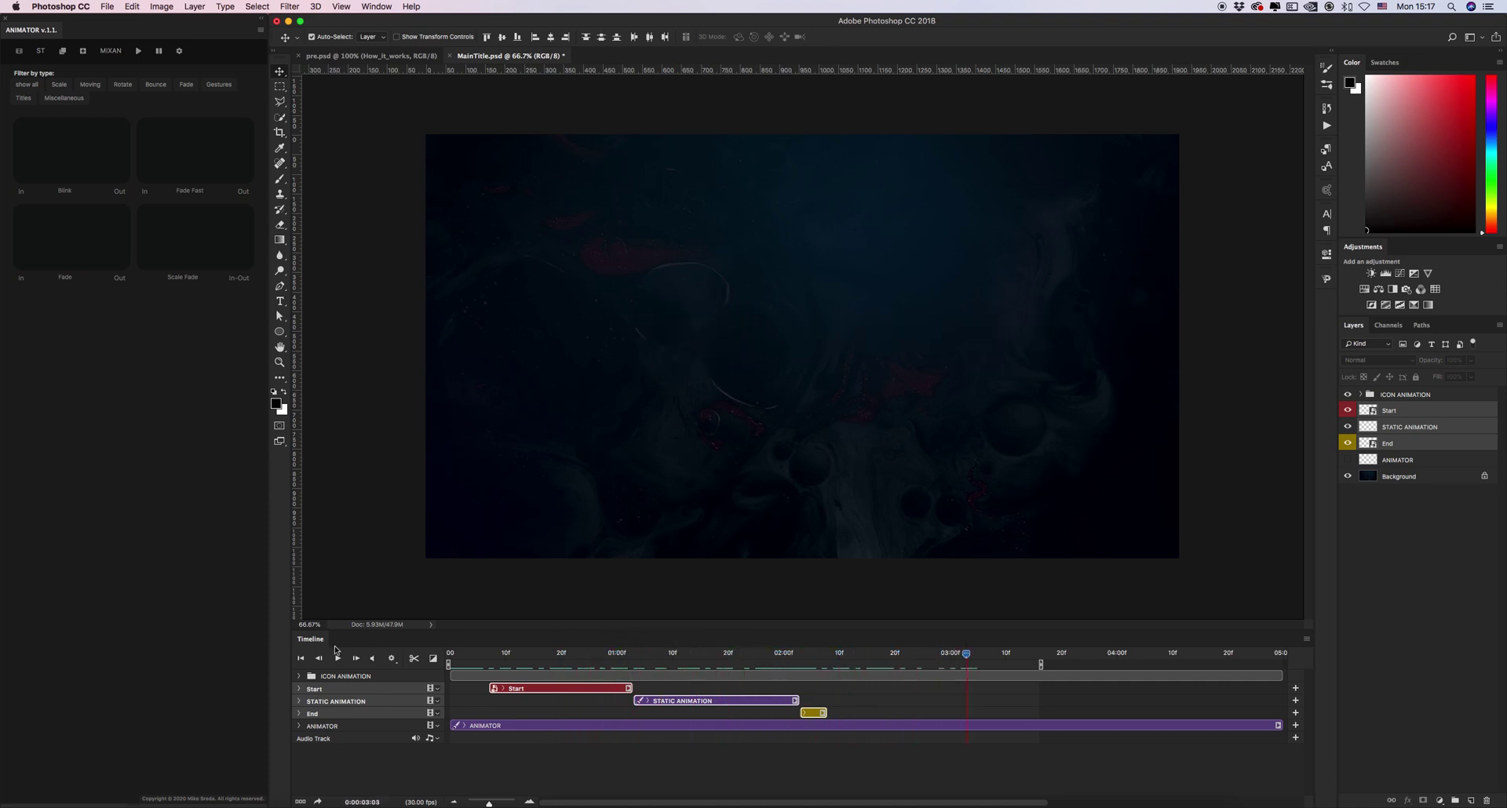
- Show the ICON ANIMATION tracks, undo a stray clip shift, and fit the five-second timeline
{"action": "left_click", "coordinate": [297, 676]}
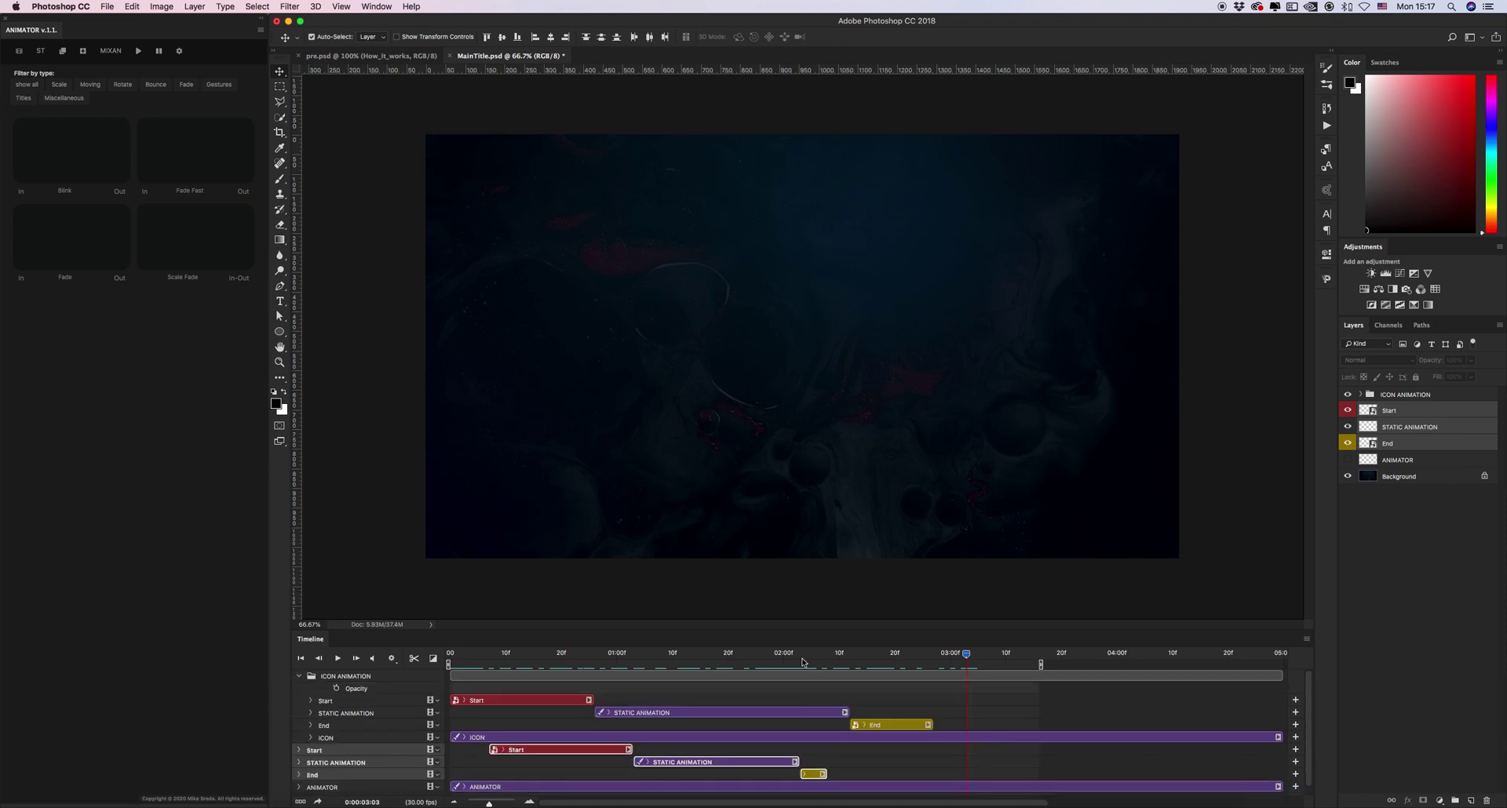
{"action": "left_click_drag", "start_coordinate": [799, 656], "coordinate": [788, 658]}
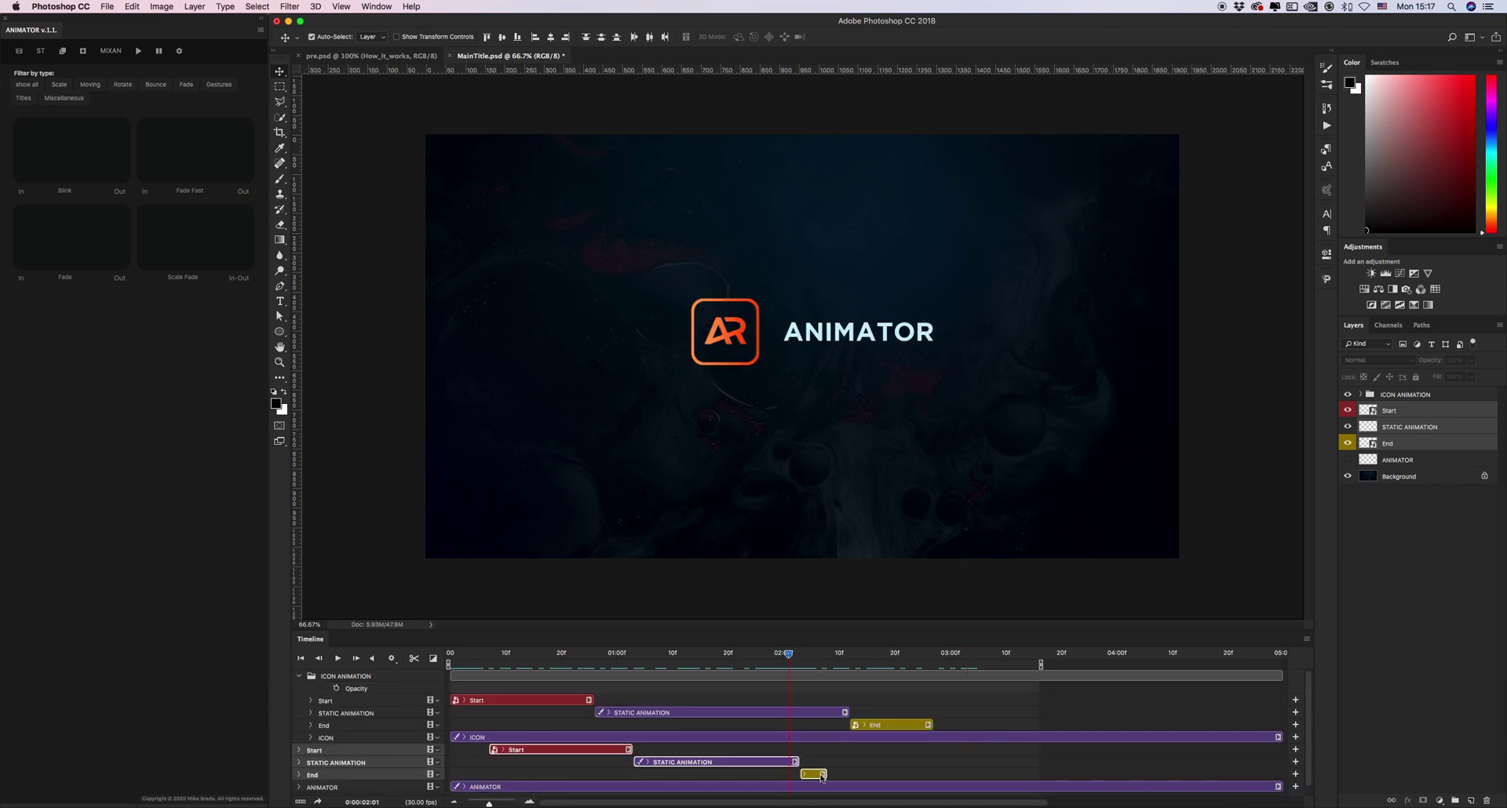
{"action": "mouse_move", "coordinate": [817, 774]}
{"action": "left_mouse_down"}
{"action": "mouse_move", "coordinate": [855, 774]}
{"action": "mouse_move", "coordinate": [809, 771]}
{"action": "mouse_move", "coordinate": [831, 763]}
{"action": "left_mouse_up"}
{"action": "key", "text": "super+z"}
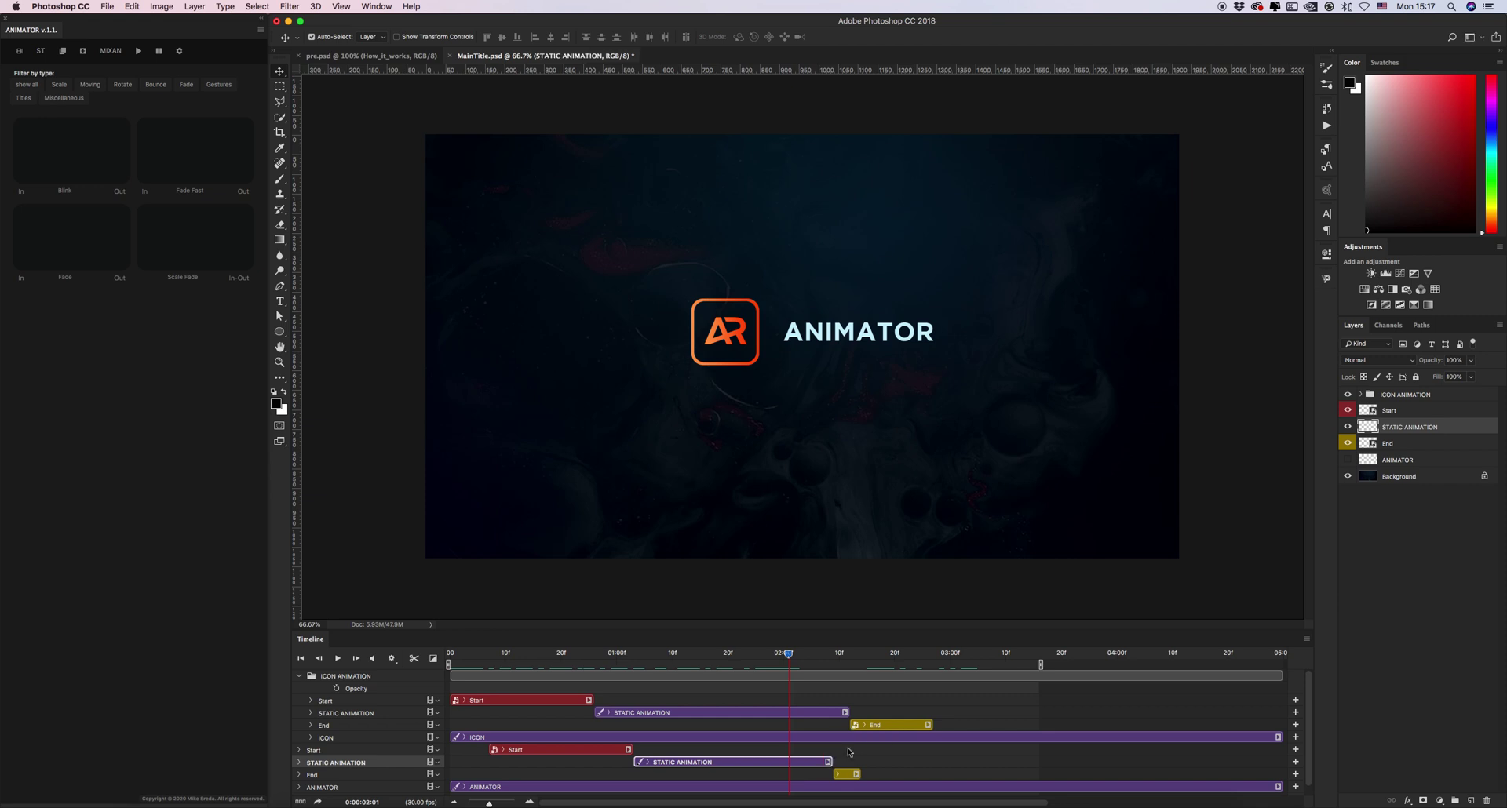
{"action": "left_click", "coordinate": [454, 802]}
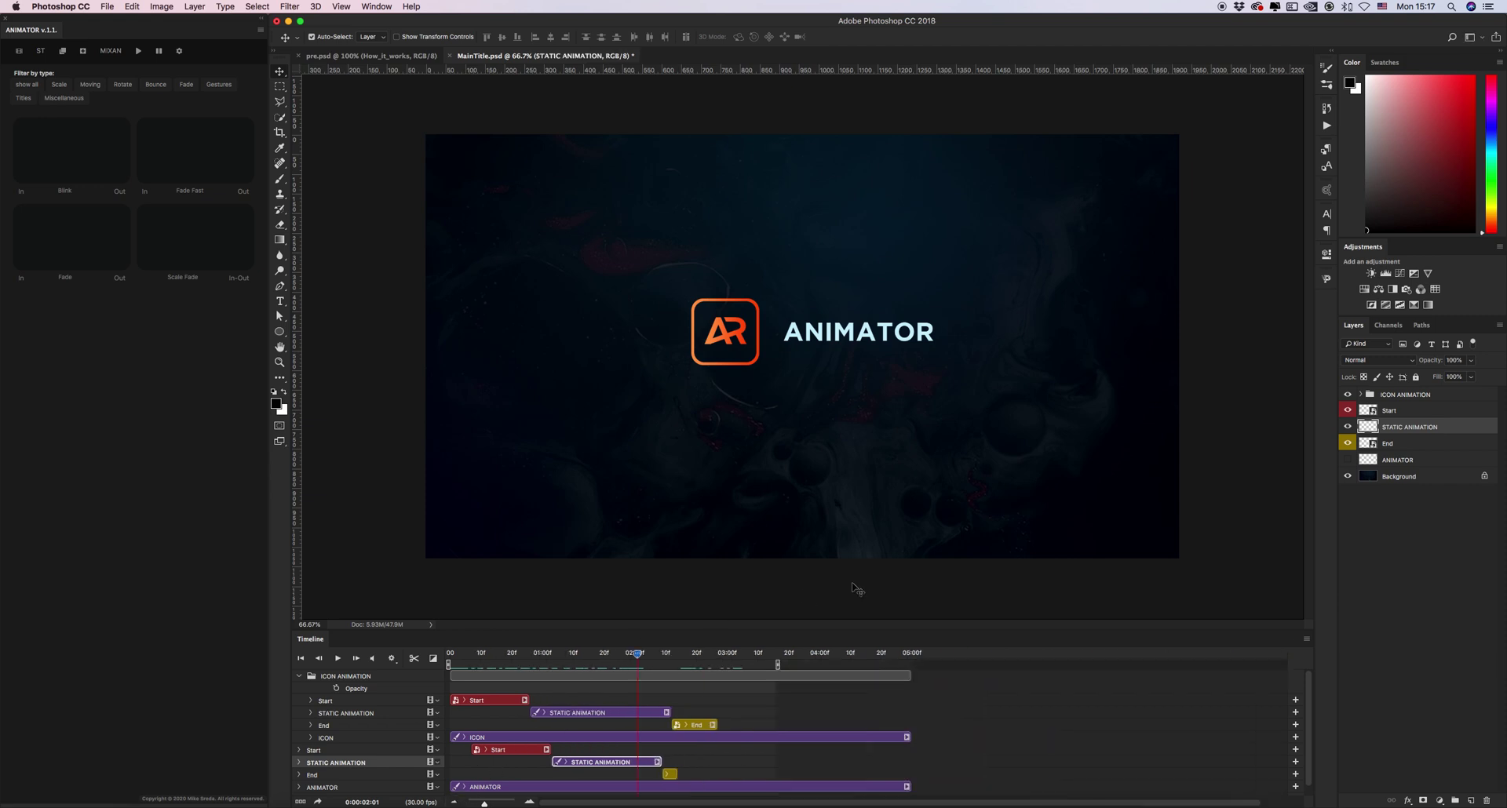
{"action": "left_click", "coordinate": [651, 589]}
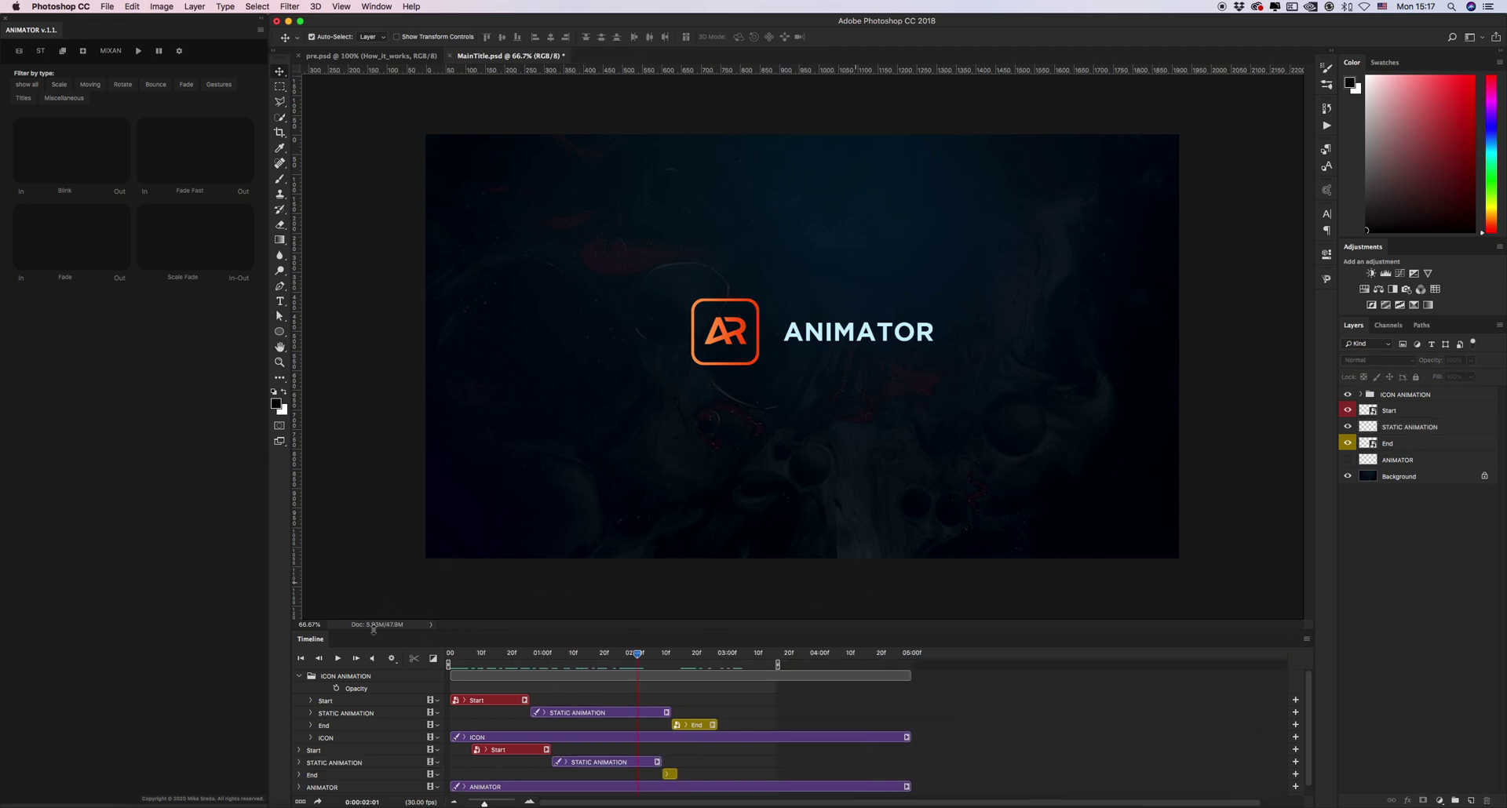
- Preview the animation, then group the text's Start, STATIC ANIMATION and End layers into Group 1
{"action": "left_click", "coordinate": [338, 659]}
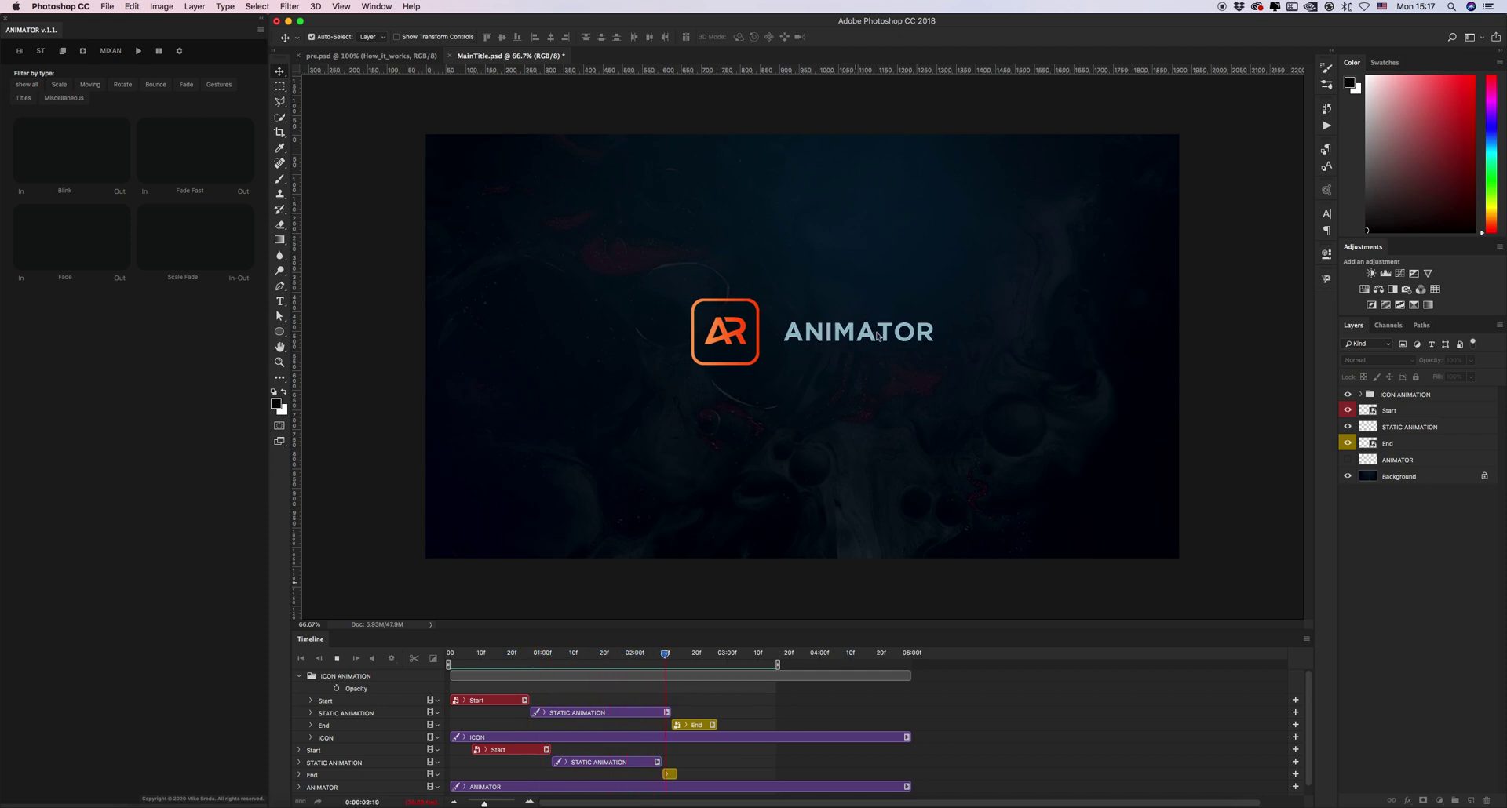
{"action": "key", "text": "space"}
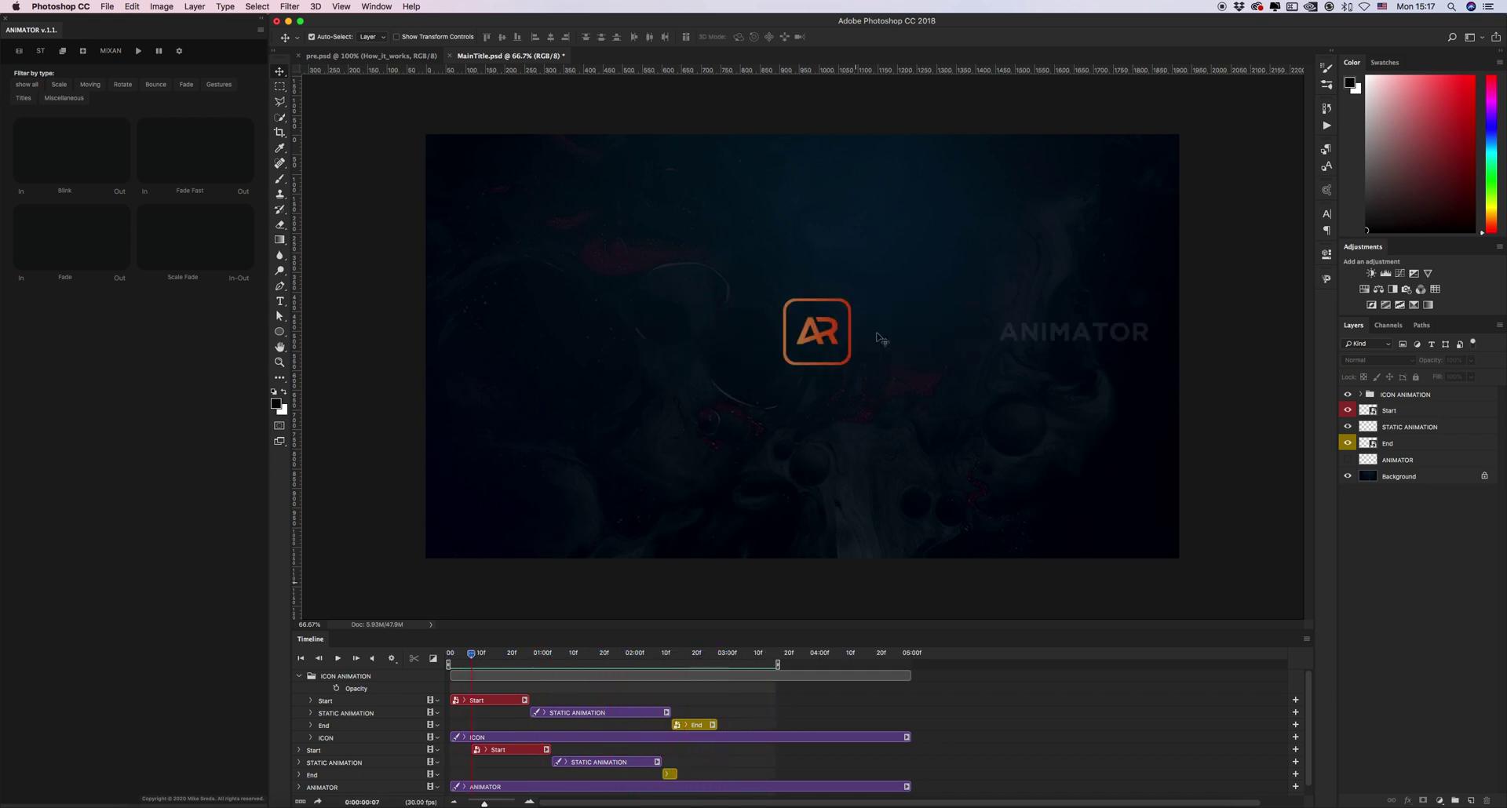
{"action": "left_click", "coordinate": [1404, 409]}
{"action": "left_click", "coordinate": [1403, 443], "text": "shift"}
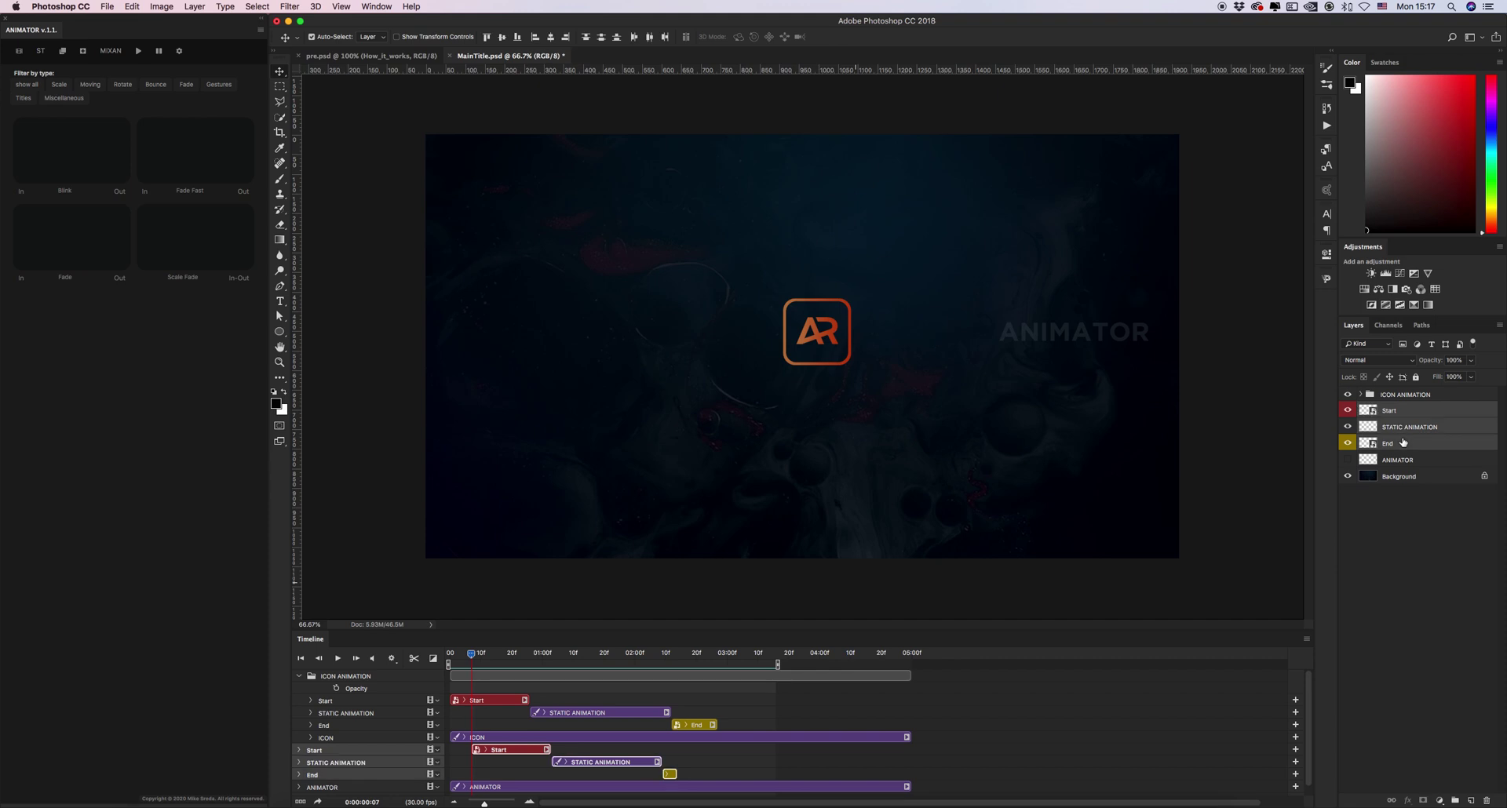
{"action": "key", "text": "super+g"}
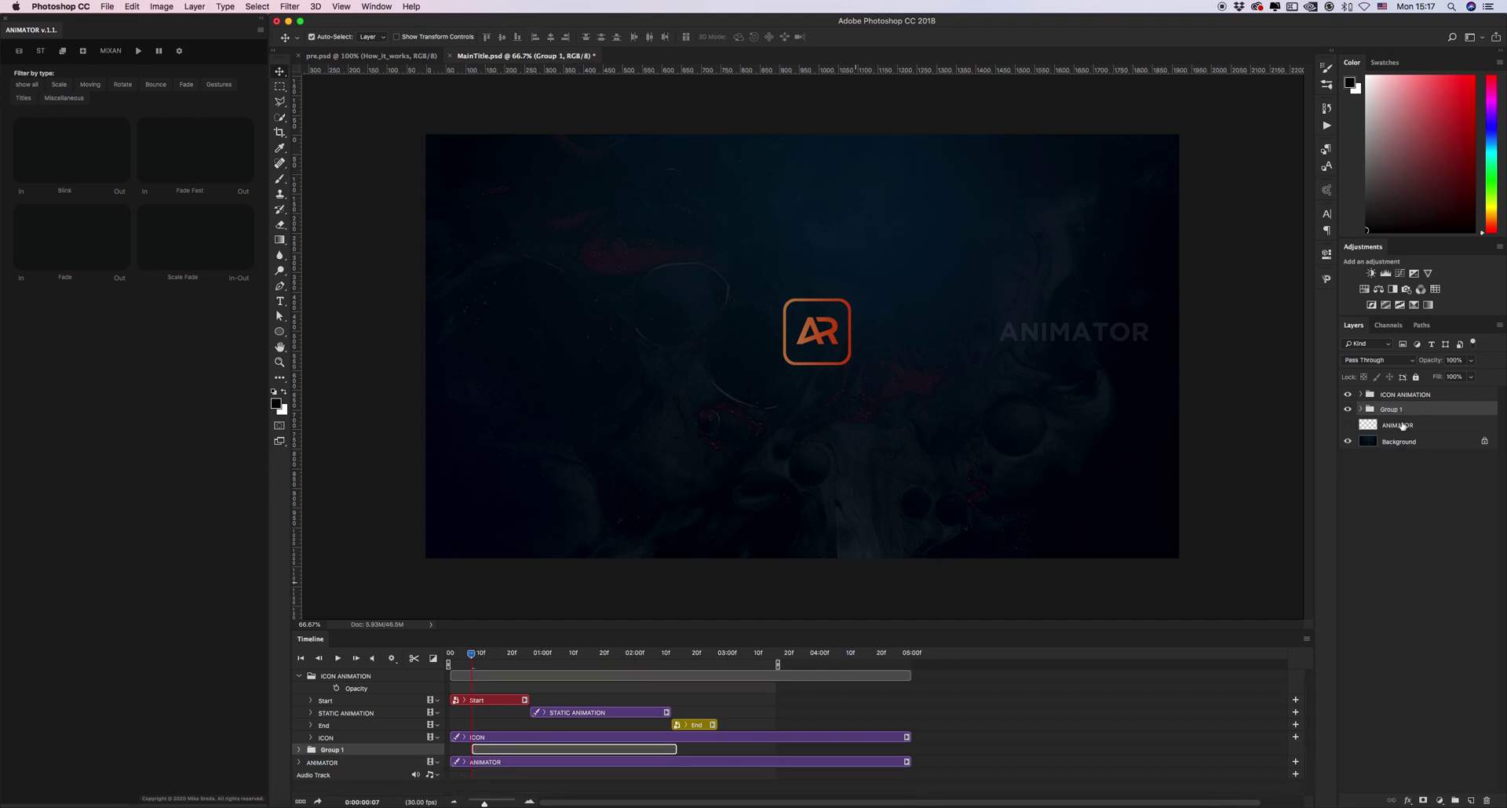
{"action": "left_click", "coordinate": [1405, 425]}
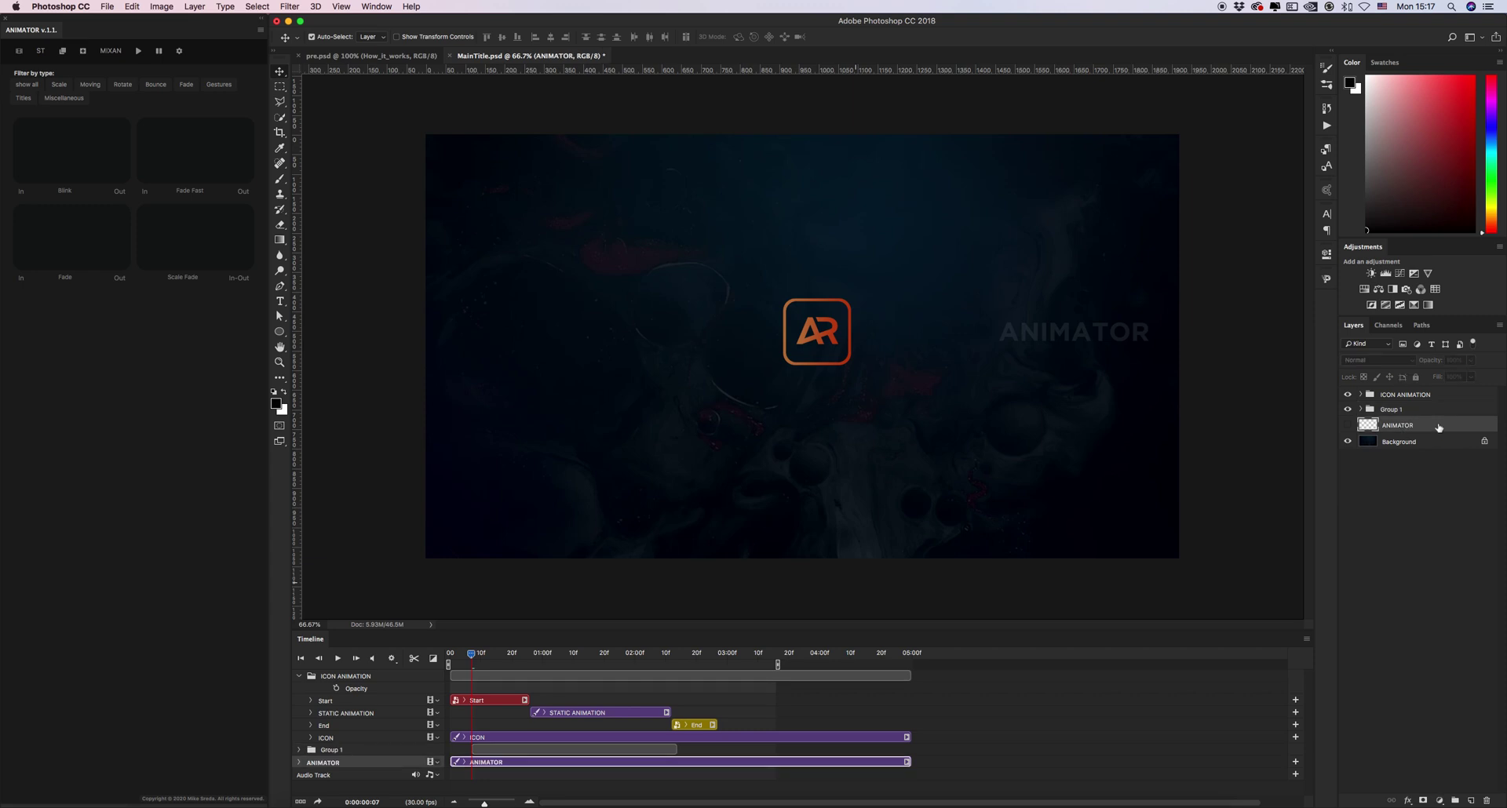